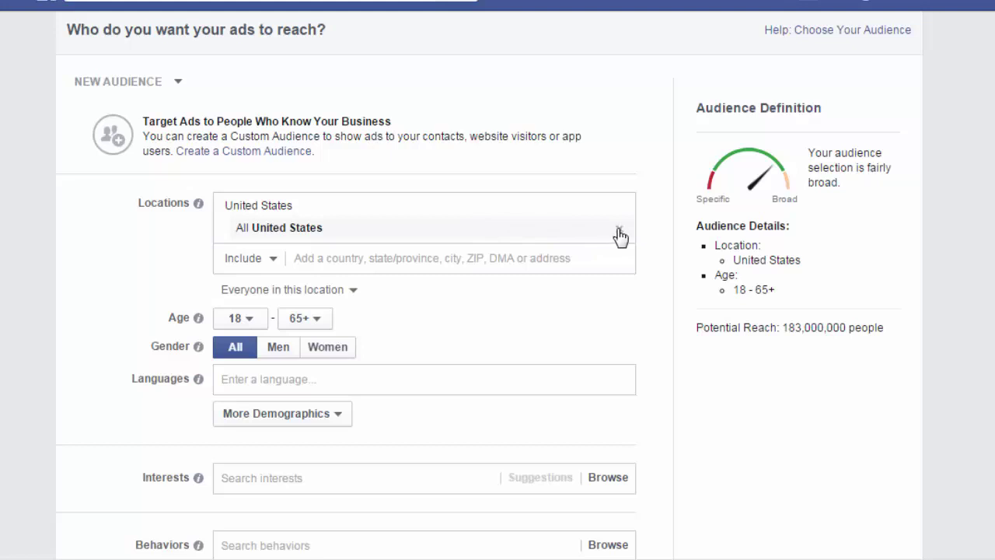
Remove the current target location and add the country United States again
click(619, 232)
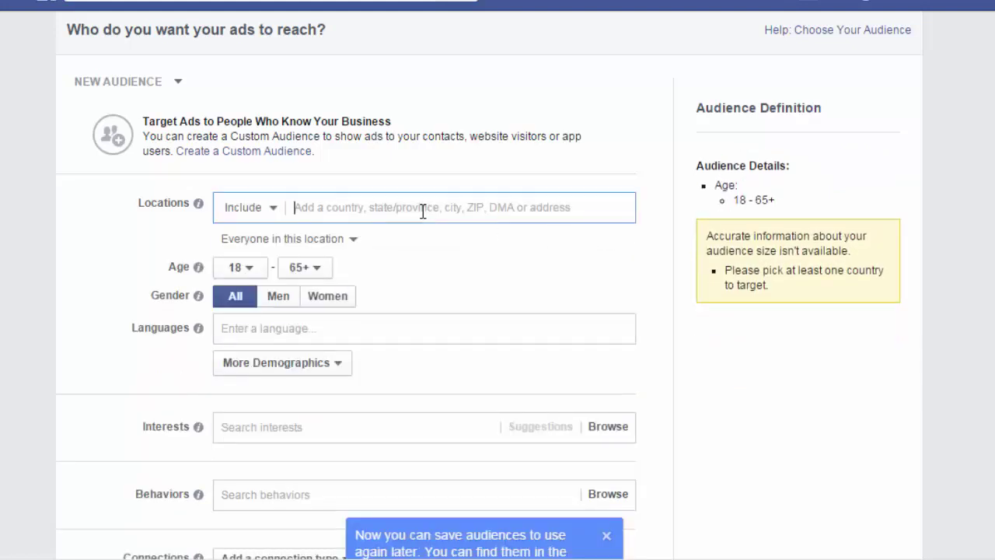
text(Unit)
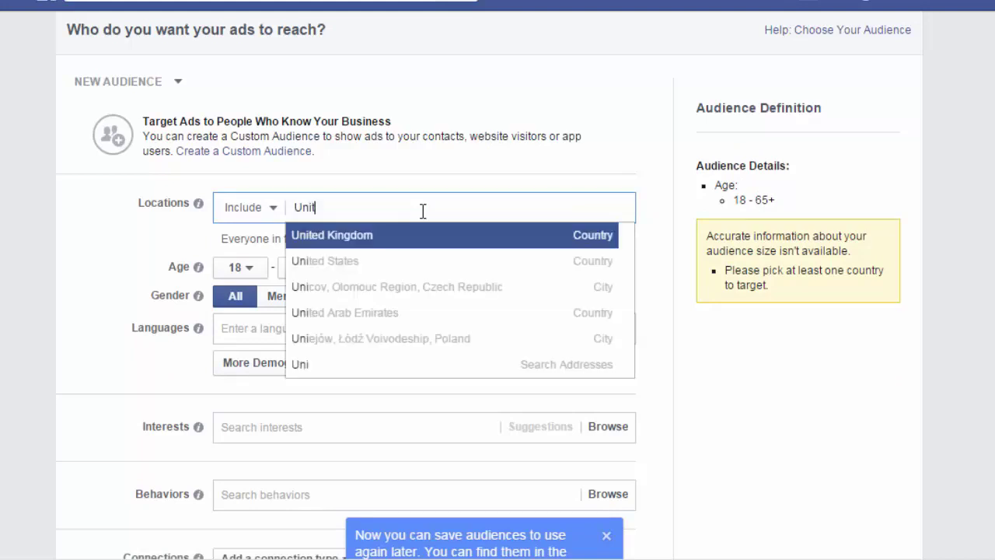
click(359, 264)
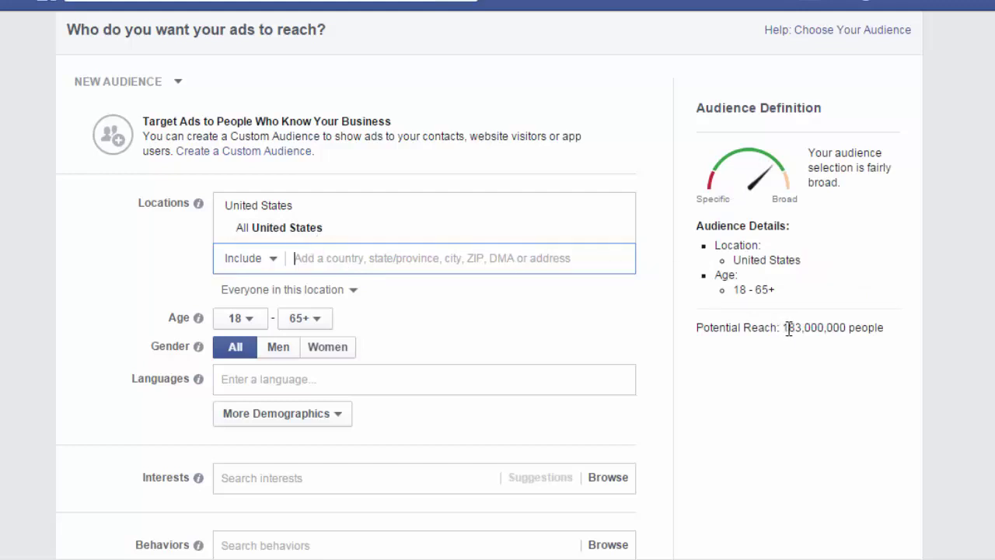
drag(788, 327, 820, 327)
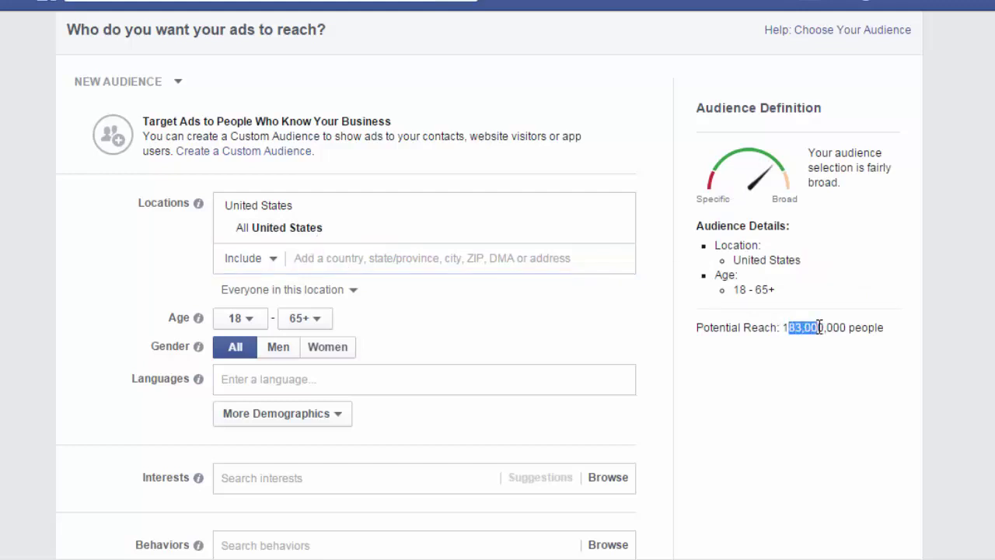
Set the audience's age range to 13–20 and limit the gender to men
click(245, 320)
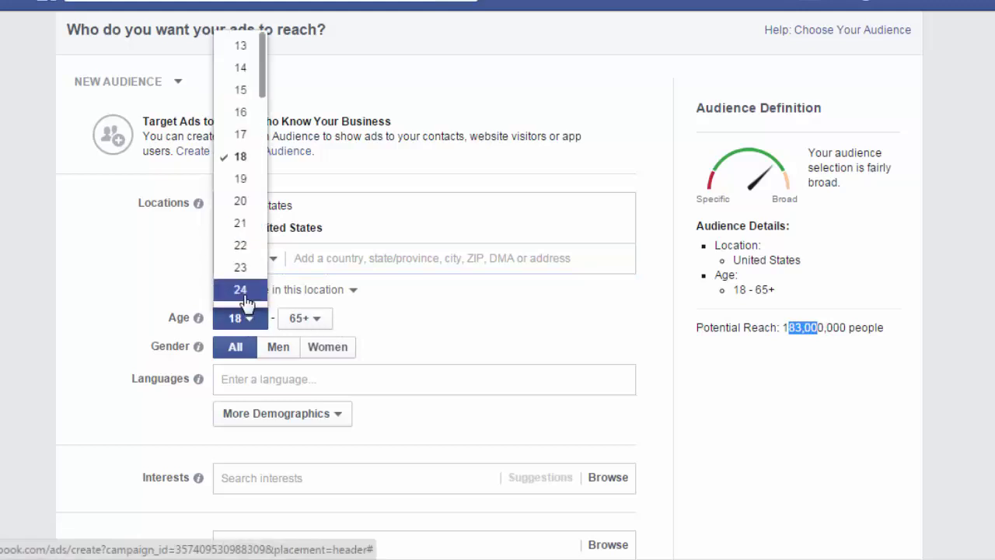
click(241, 56)
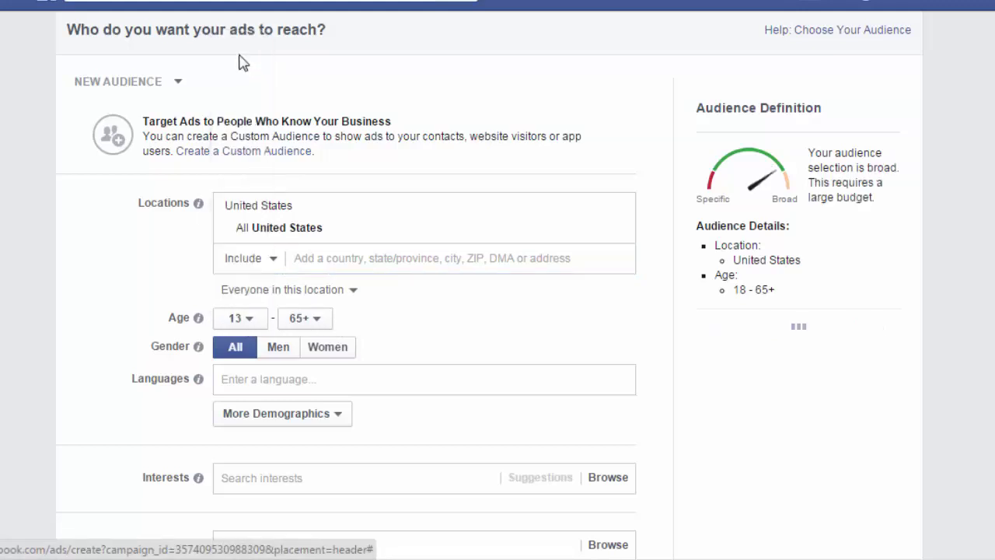
click(329, 322)
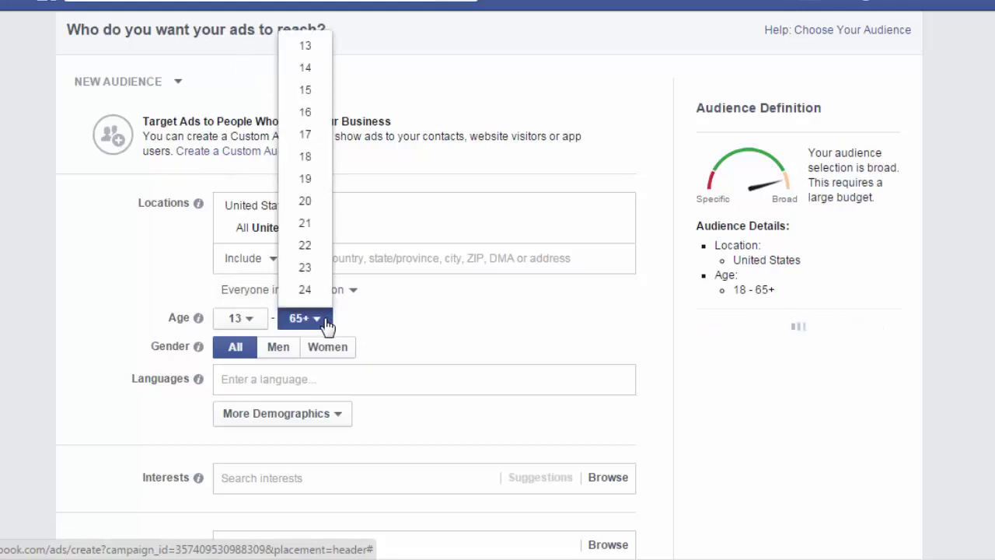
click(305, 202)
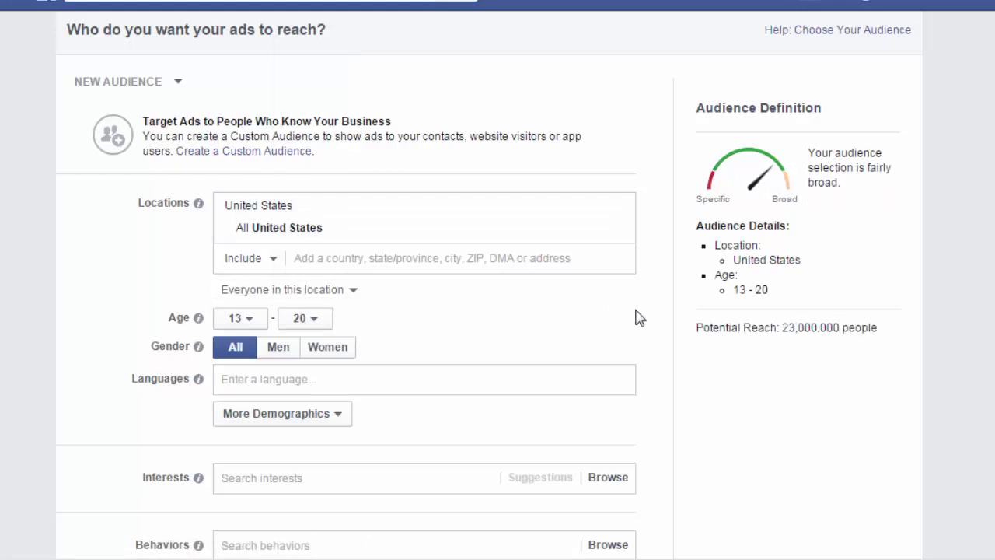
double_click(788, 327)
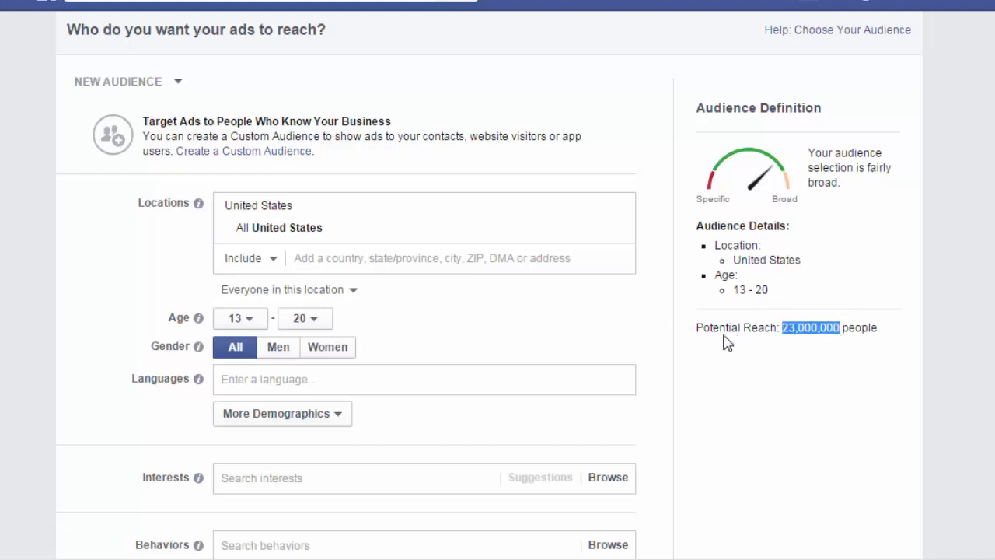
click(278, 350)
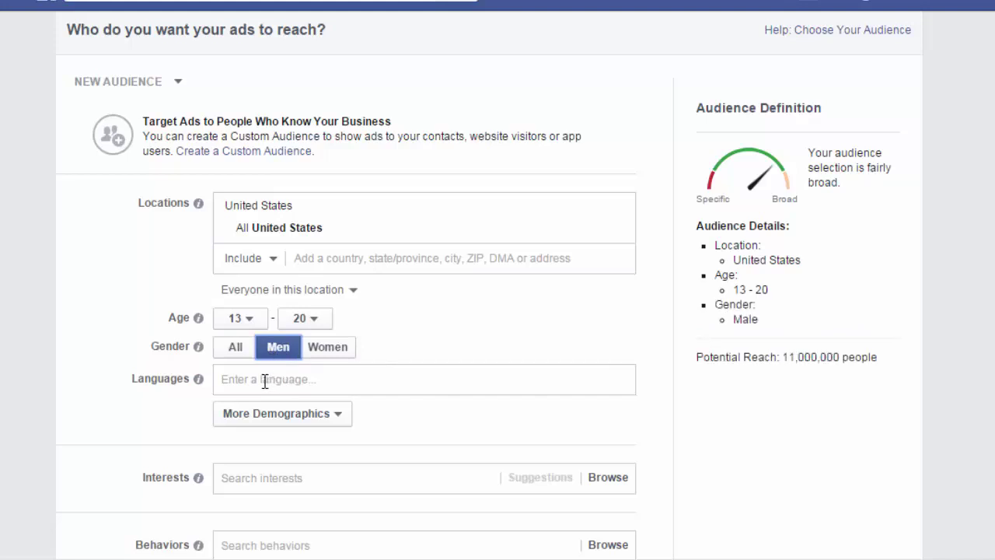
scroll(325, 381, down, 2)
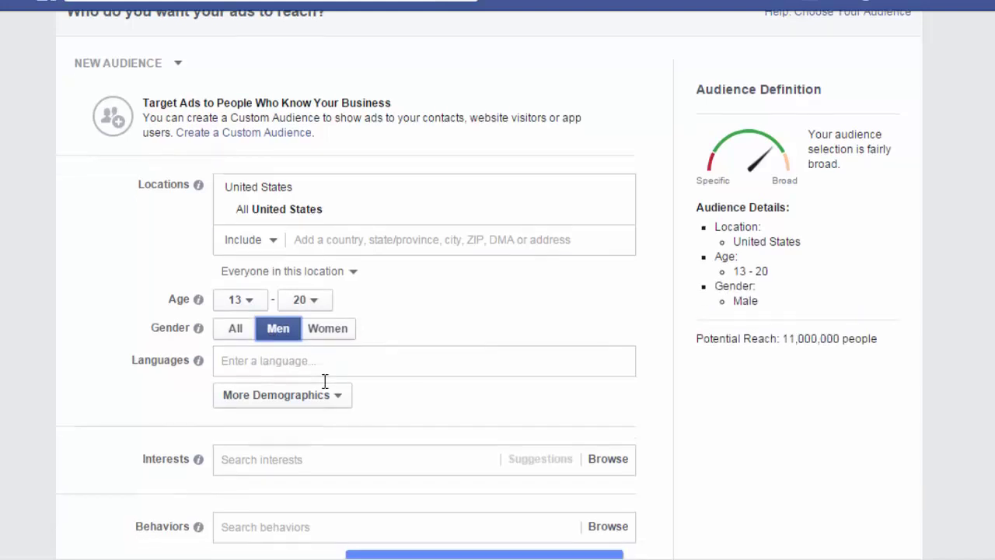
click(340, 347)
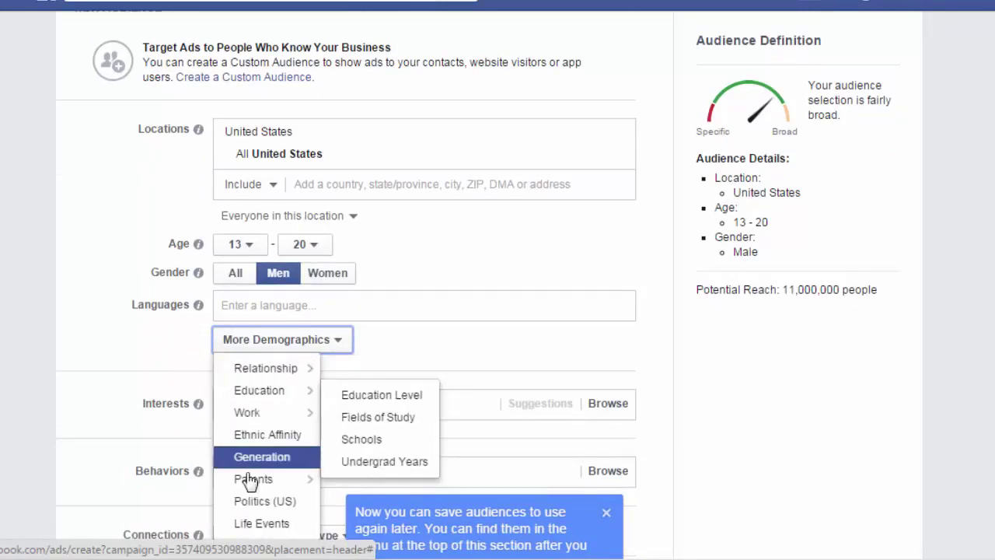
mouse_move(295, 391)
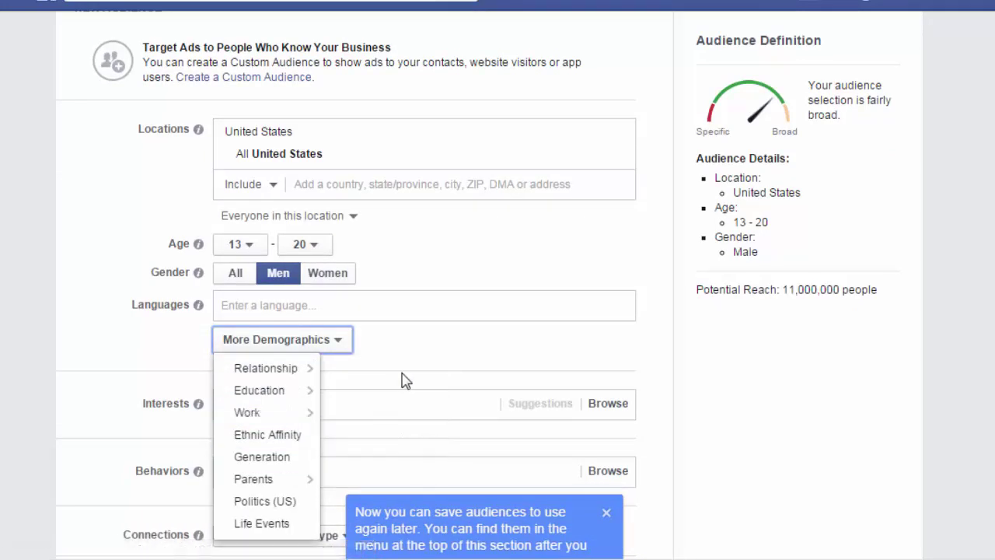
click(403, 380)
Add Games as an audience interest and narrow it to Online games
scroll(404, 380, down, 2)
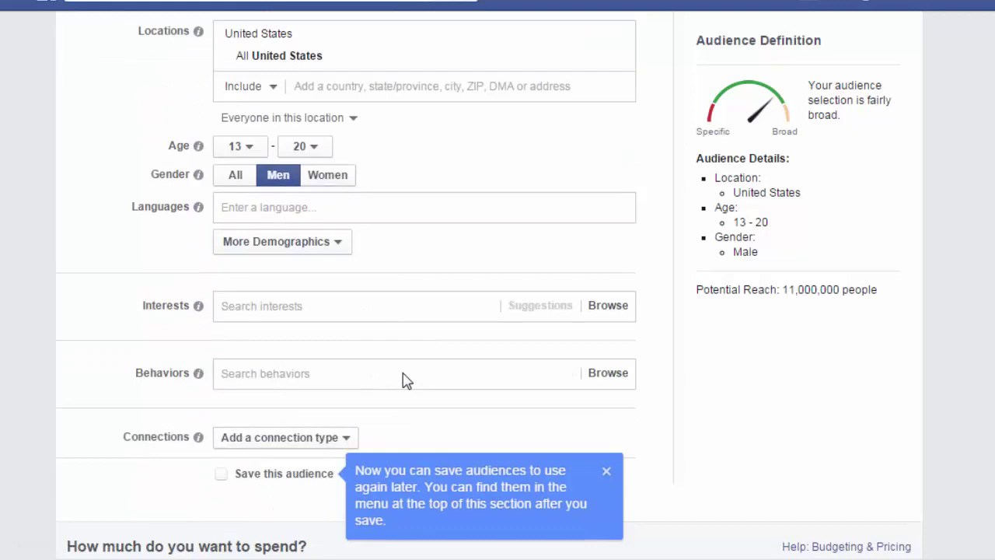
click(330, 307)
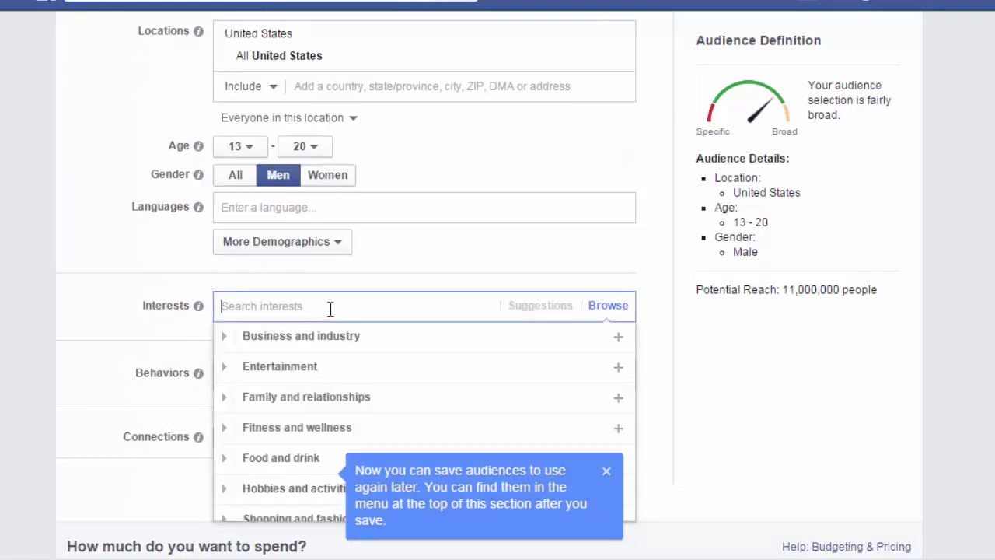
text(gm)
key(BackSpace)
key(BackSpace)
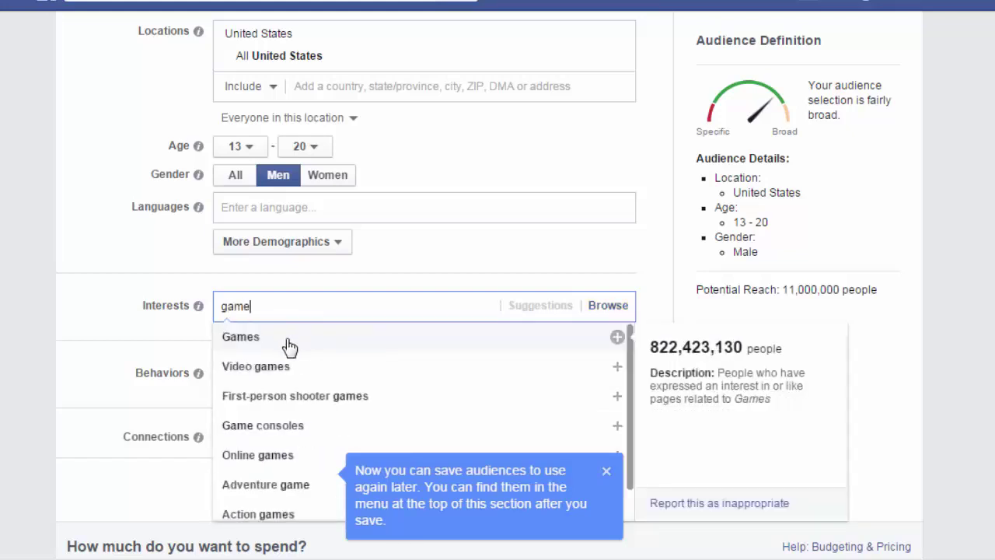
click(287, 340)
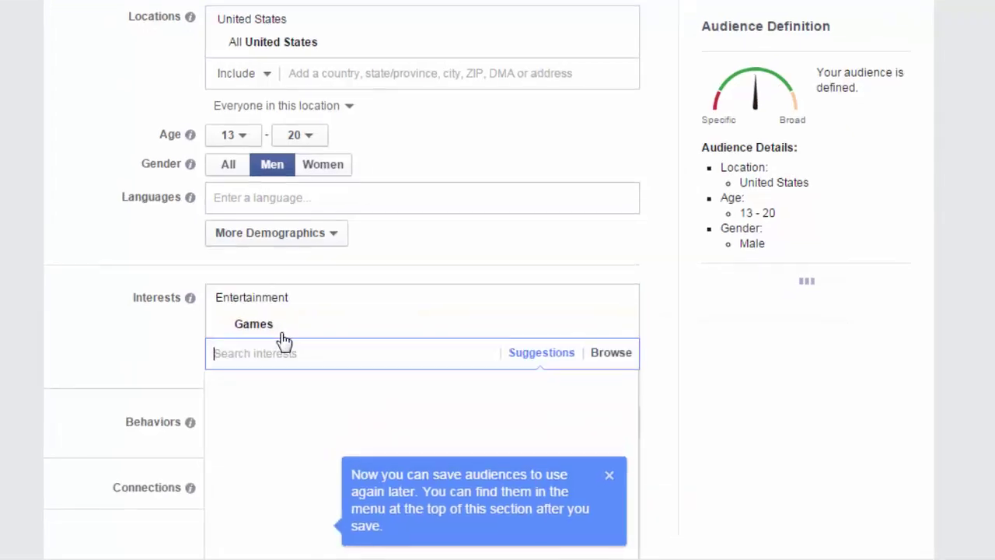
text(online )
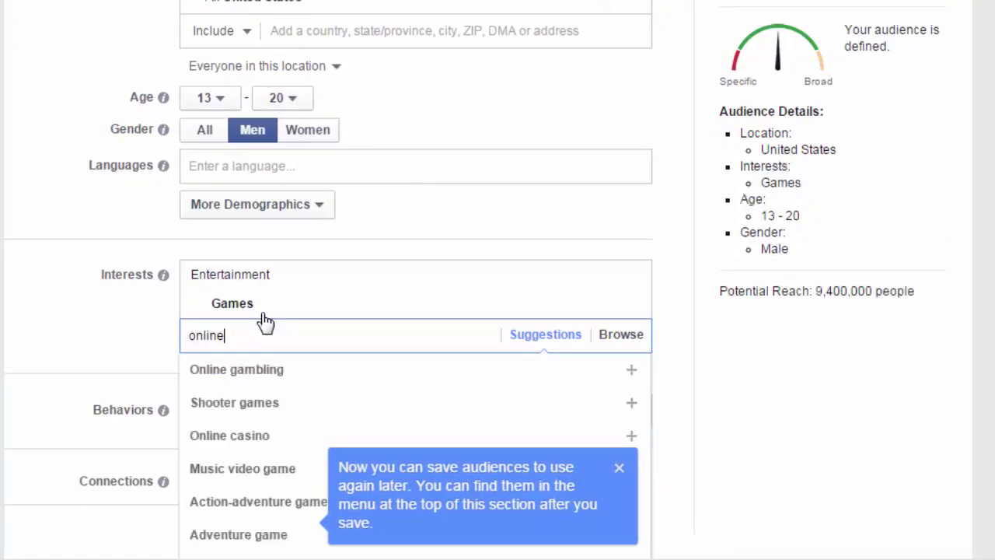
text(game)
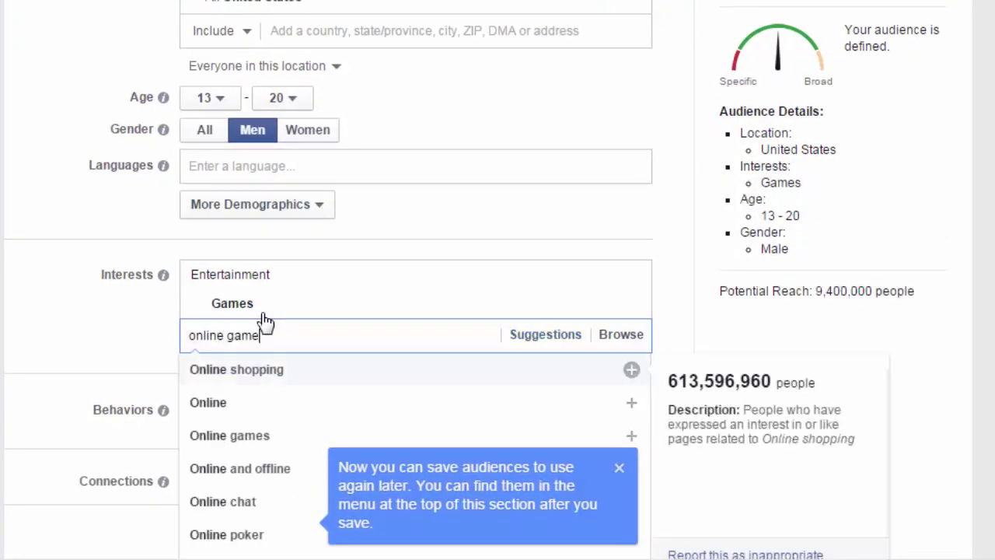
click(252, 372)
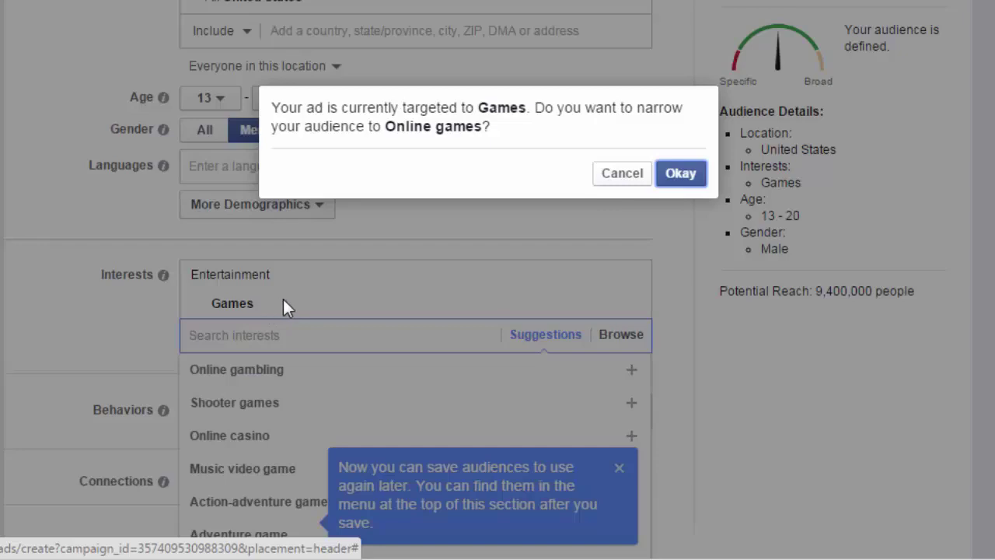
click(679, 174)
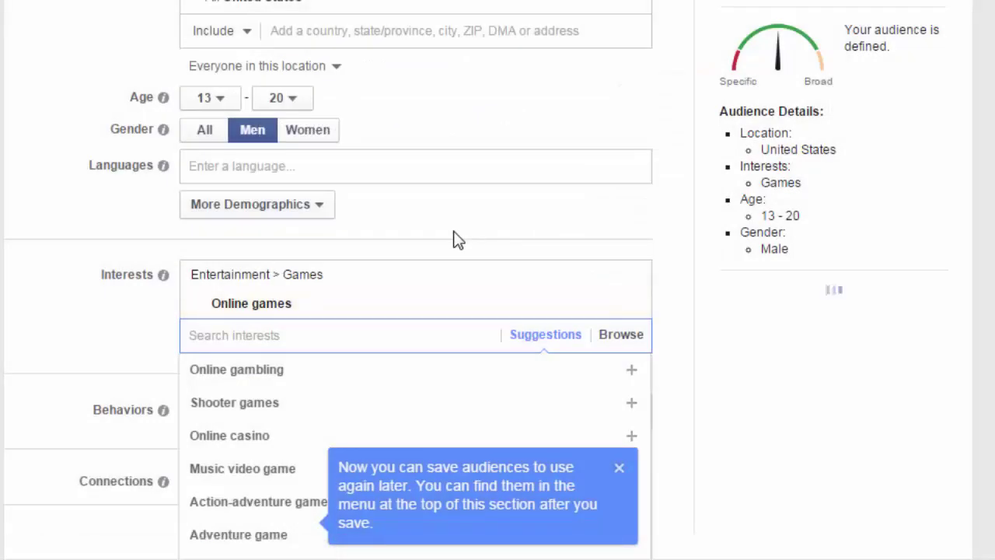
Examine the suggested game-related interests and the audience's potential reach
scroll(458, 239, down, 1)
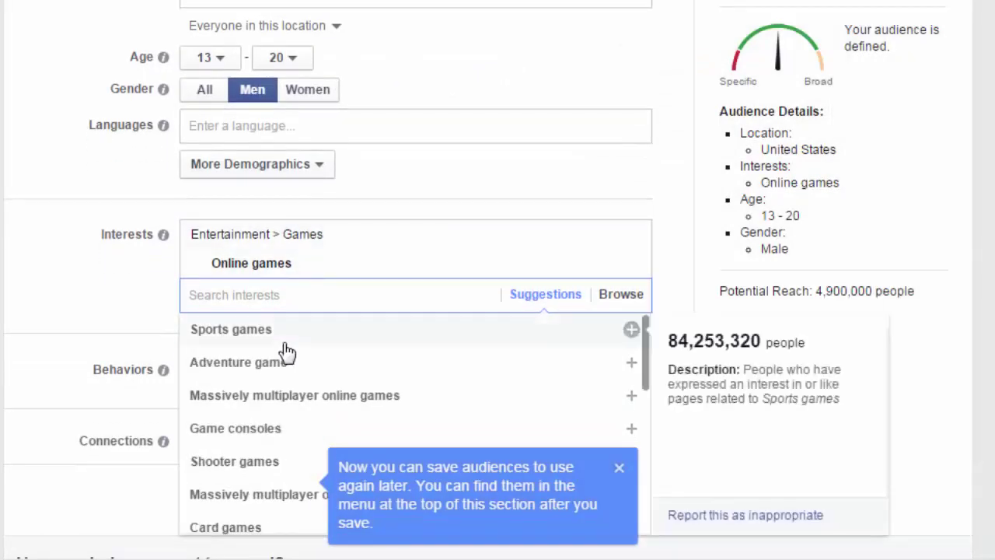
mouse_move(278, 371)
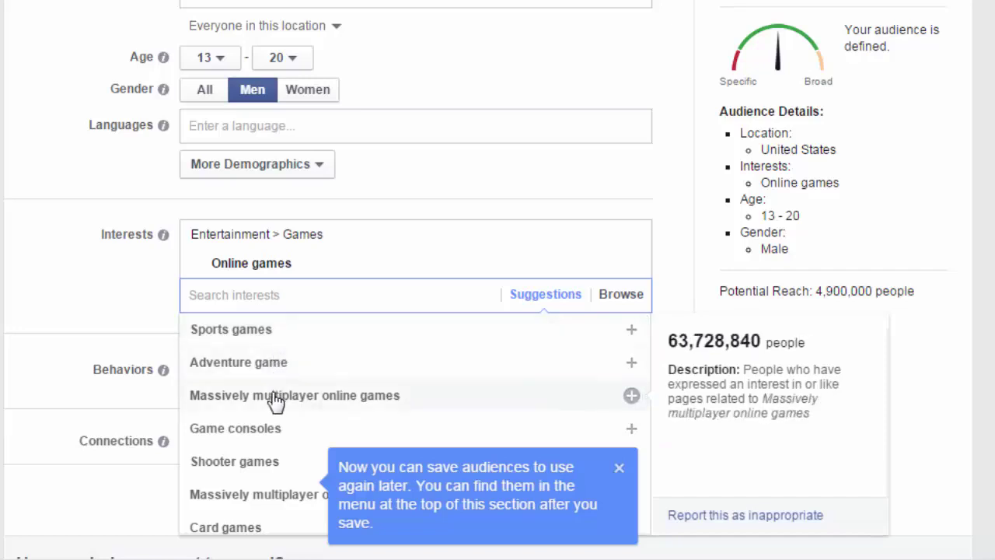
mouse_move(266, 437)
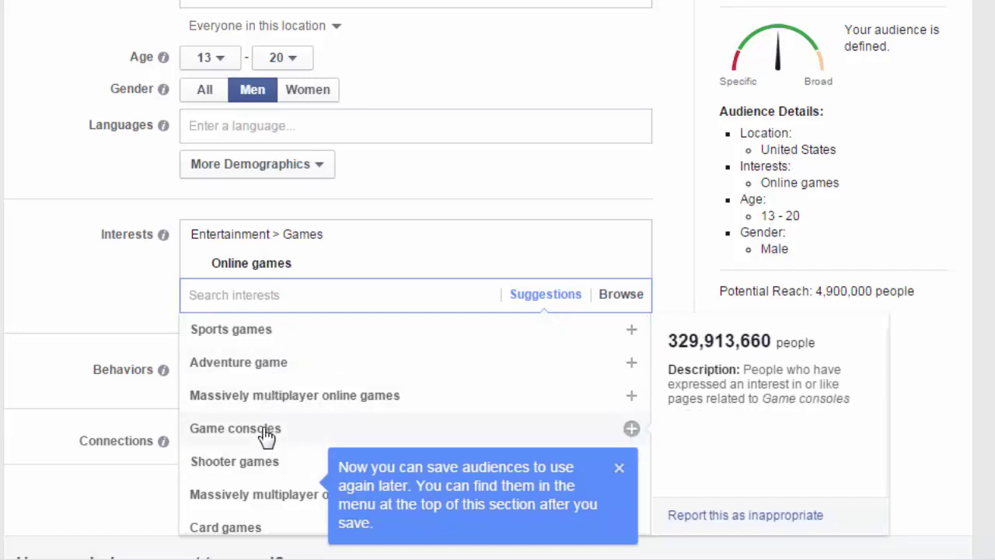
mouse_move(267, 471)
scroll(264, 473, down, 1)
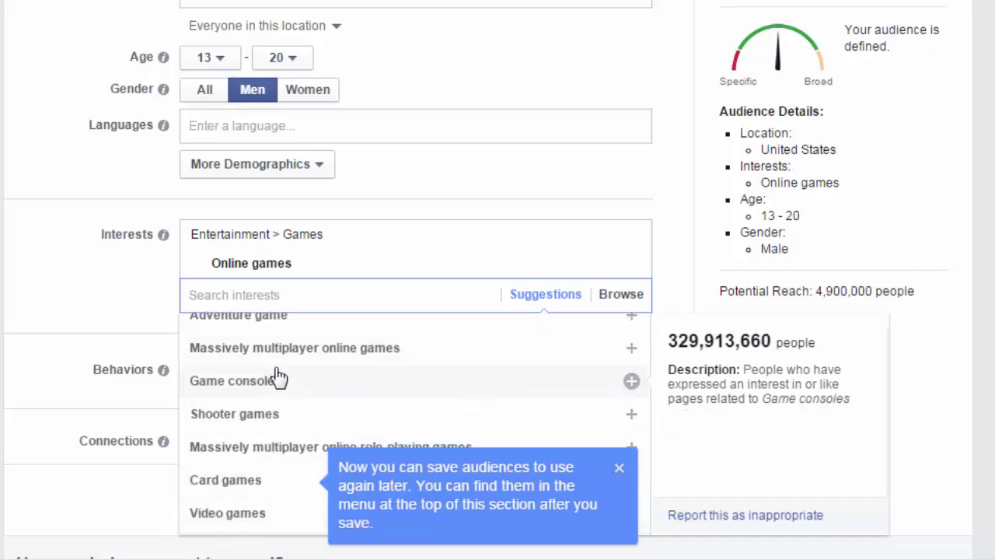
drag(818, 294, 850, 293)
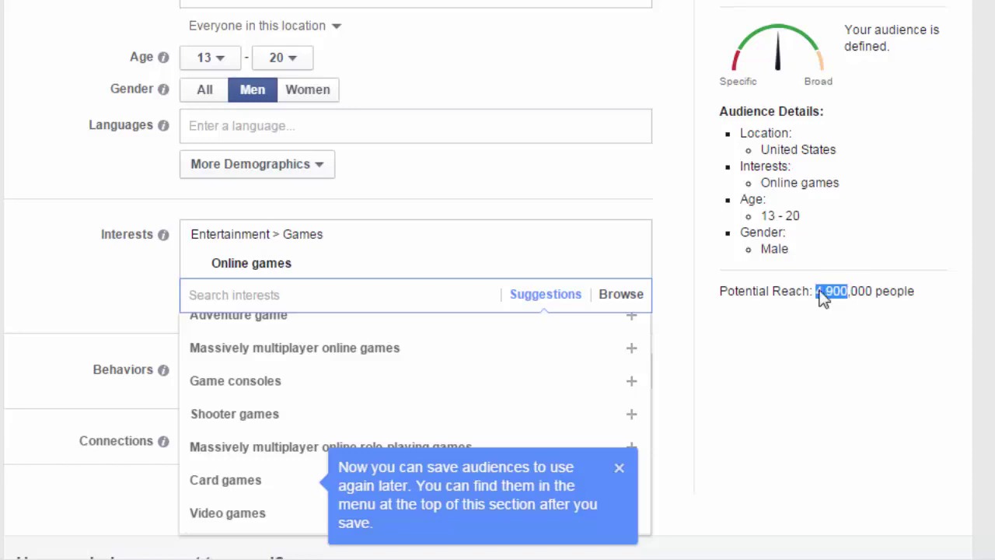
click(820, 294)
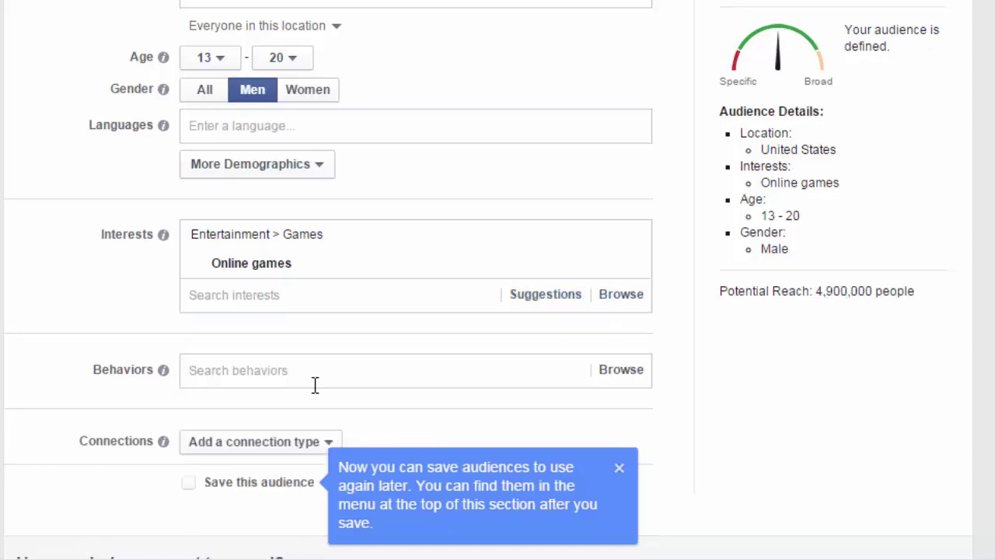
Add the Console gamers behavior to the audience and dismiss the tip about saving audiences
scroll(315, 381, down, 1)
click(289, 308)
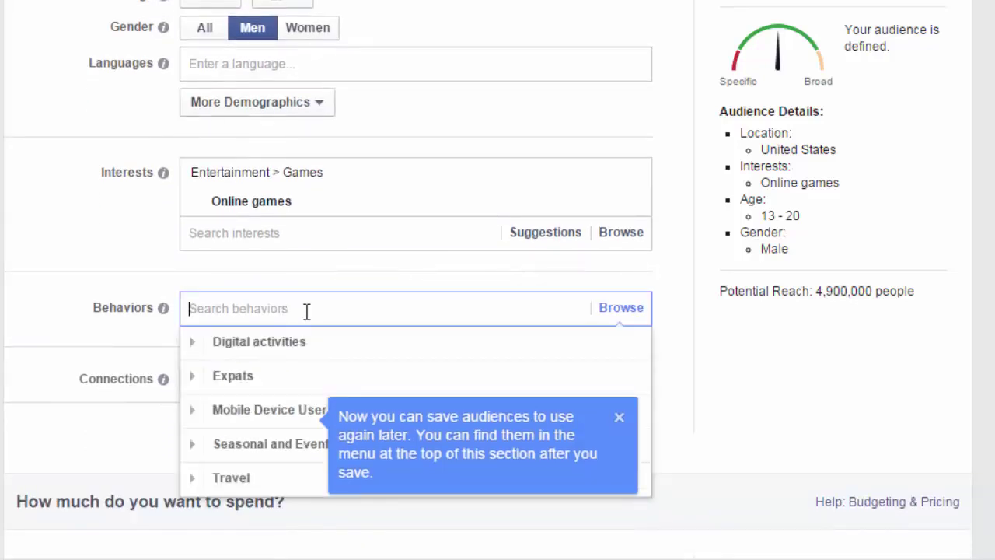
text(cons)
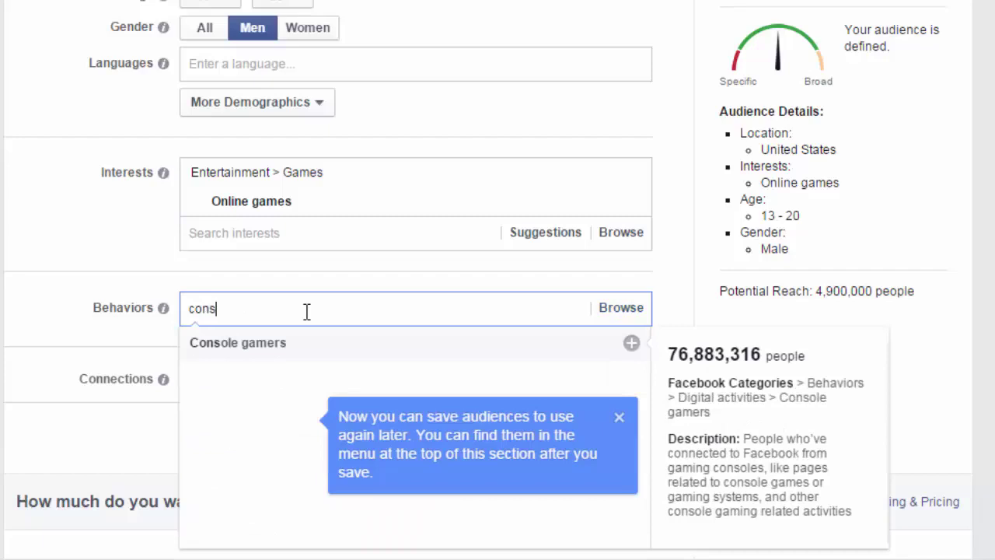
click(285, 343)
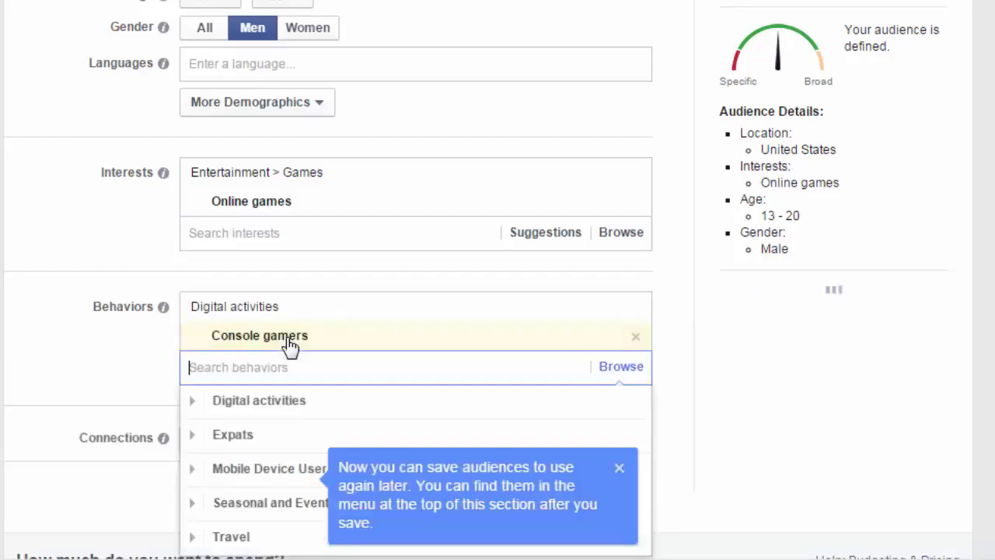
scroll(330, 352, down, 1)
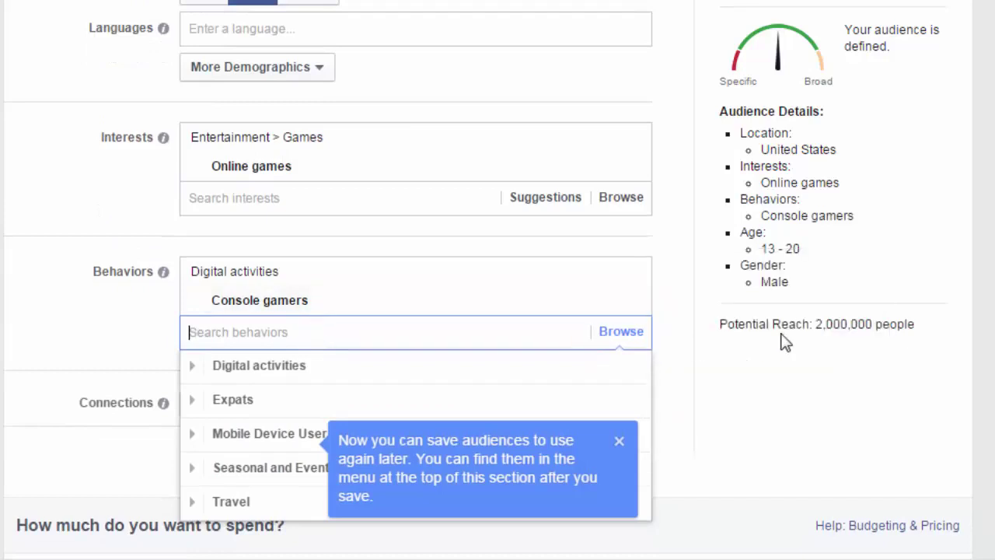
scroll(457, 379, down, 2)
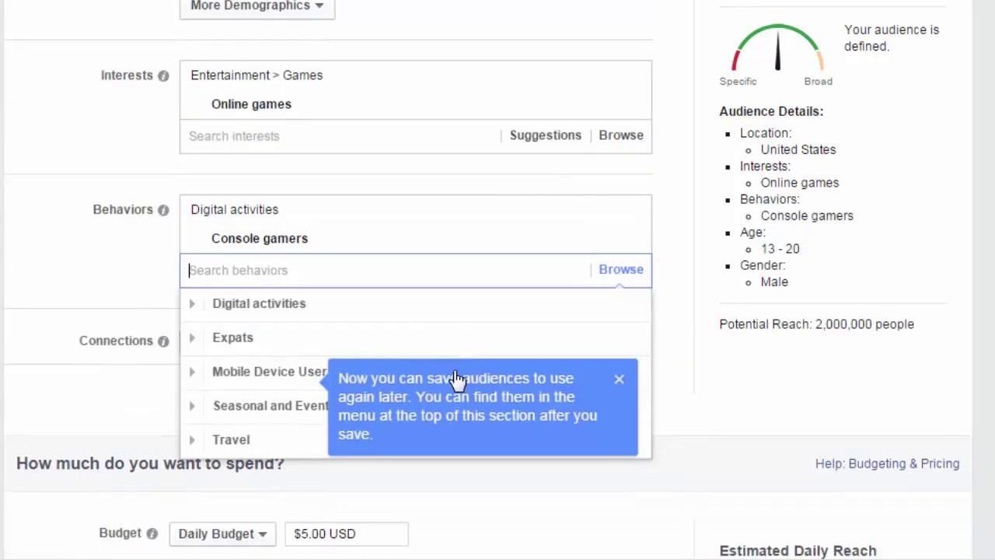
click(620, 381)
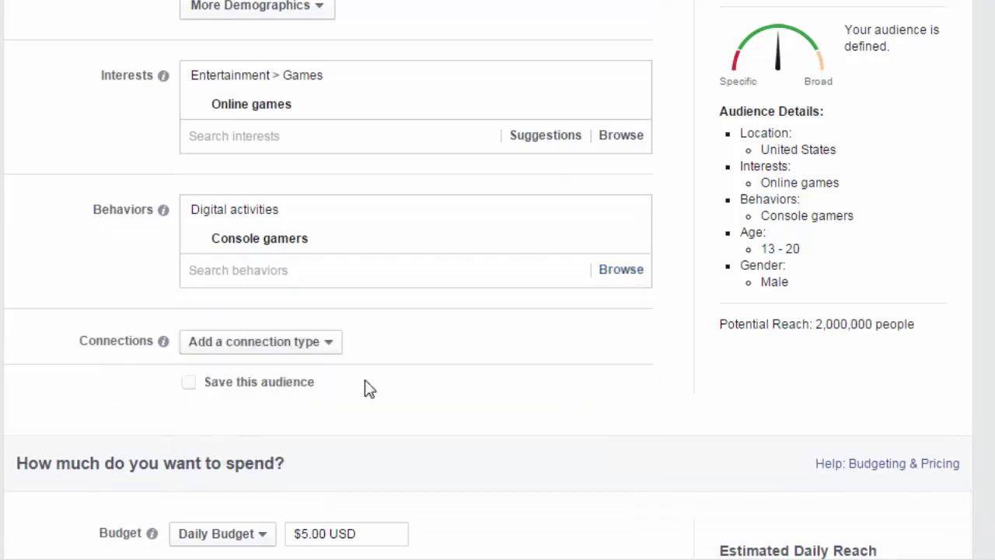
Examine the Mobile Device User behaviors by brand, including the Apple device models and the other phone makers
click(284, 277)
click(197, 376)
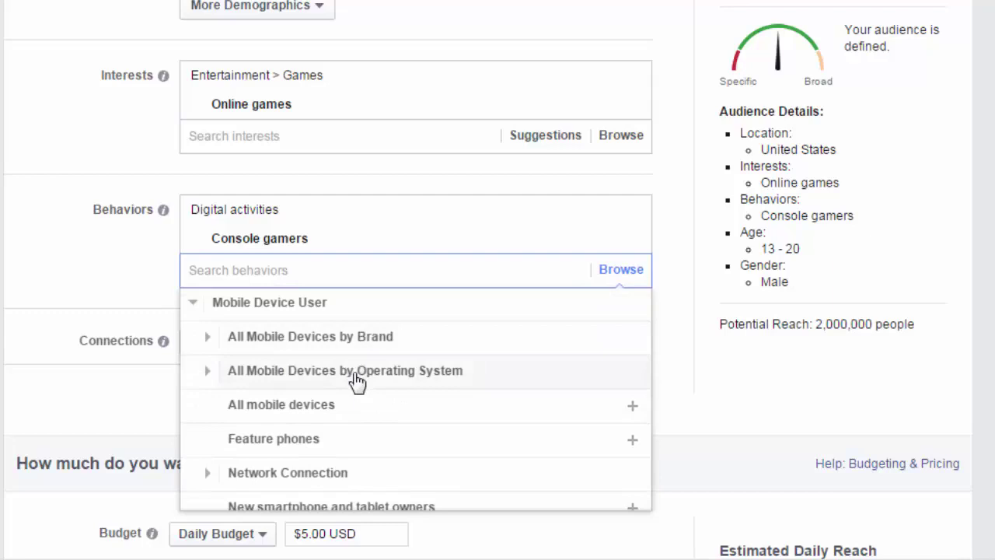
scroll(357, 381, down, 1)
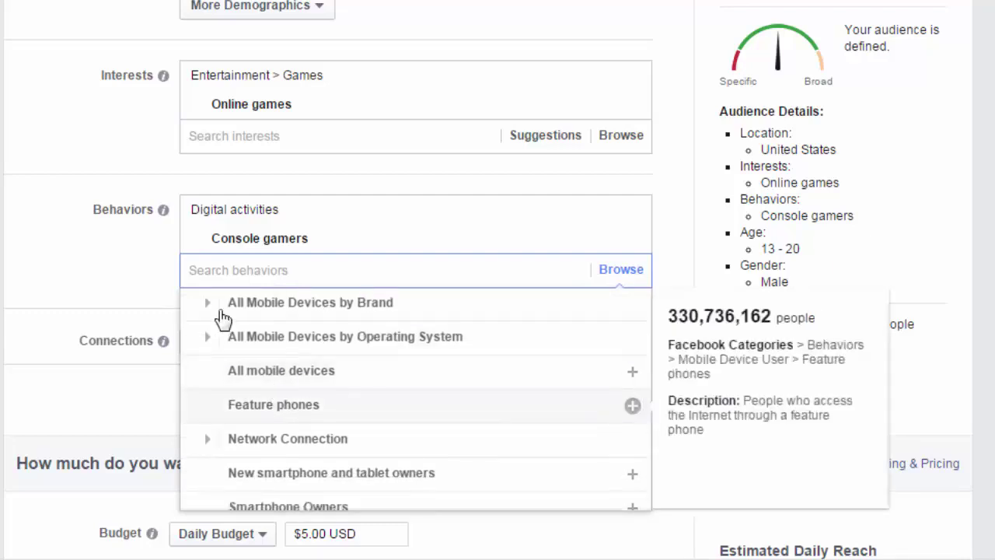
click(209, 307)
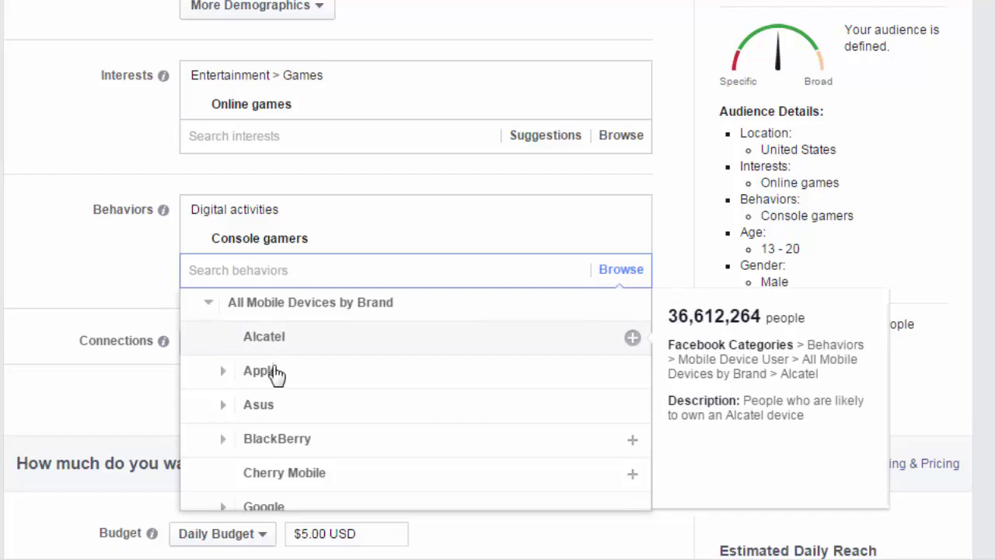
click(223, 371)
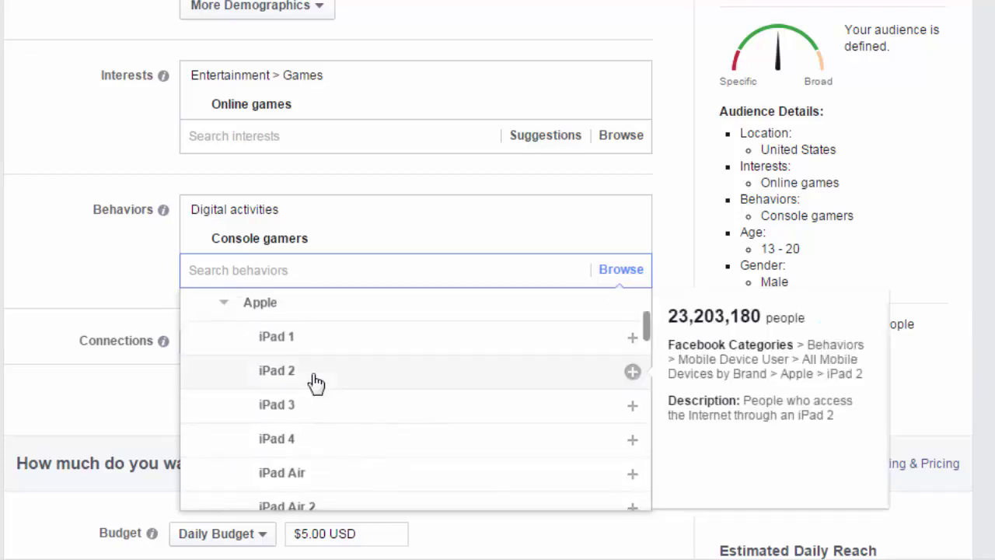
scroll(315, 381, down, 3)
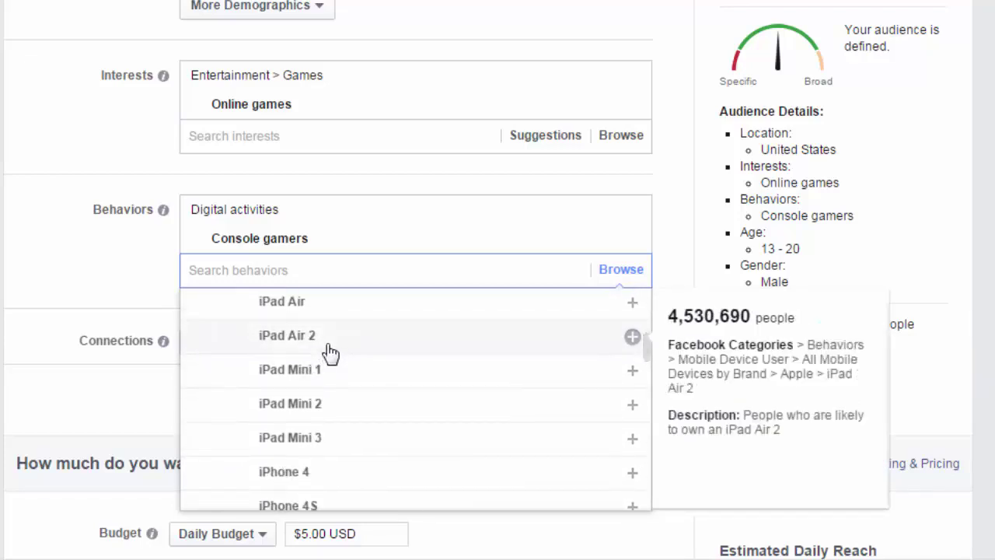
scroll(324, 388, down, 4)
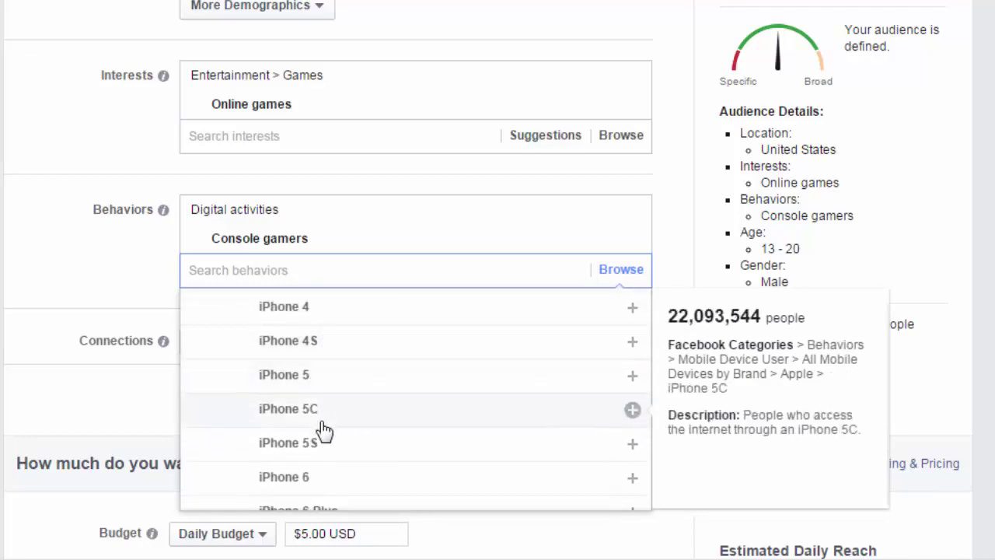
scroll(324, 431, down, 5)
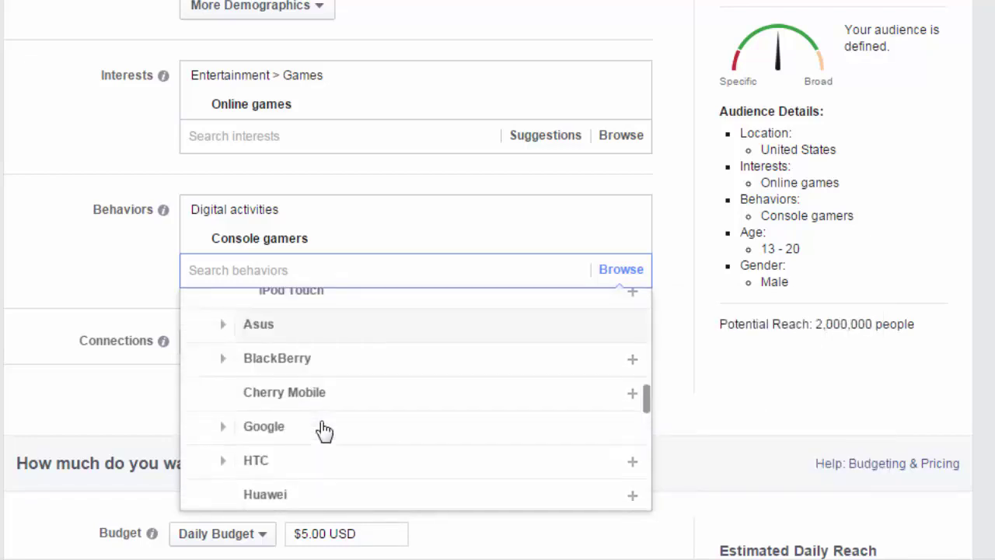
scroll(326, 430, down, 3)
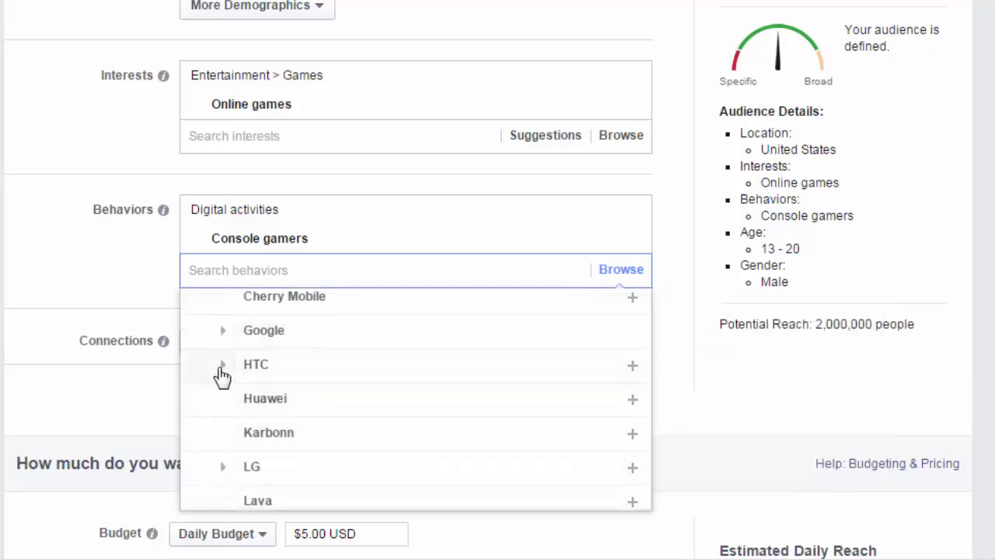
click(221, 366)
scroll(249, 373, down, 5)
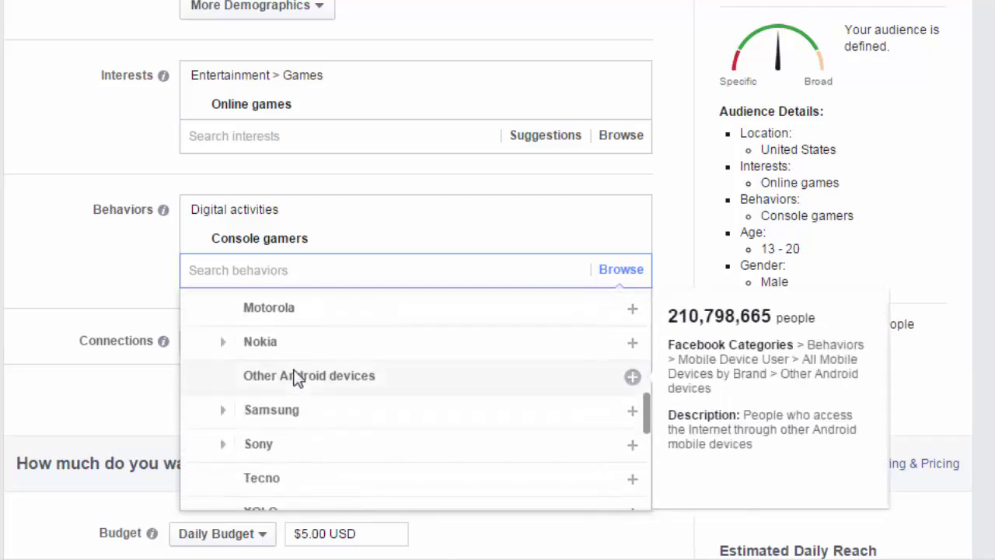
Try adding Motorola as a mobile device brand behavior, check the audience's potential reach, and remove the behavior again
click(297, 314)
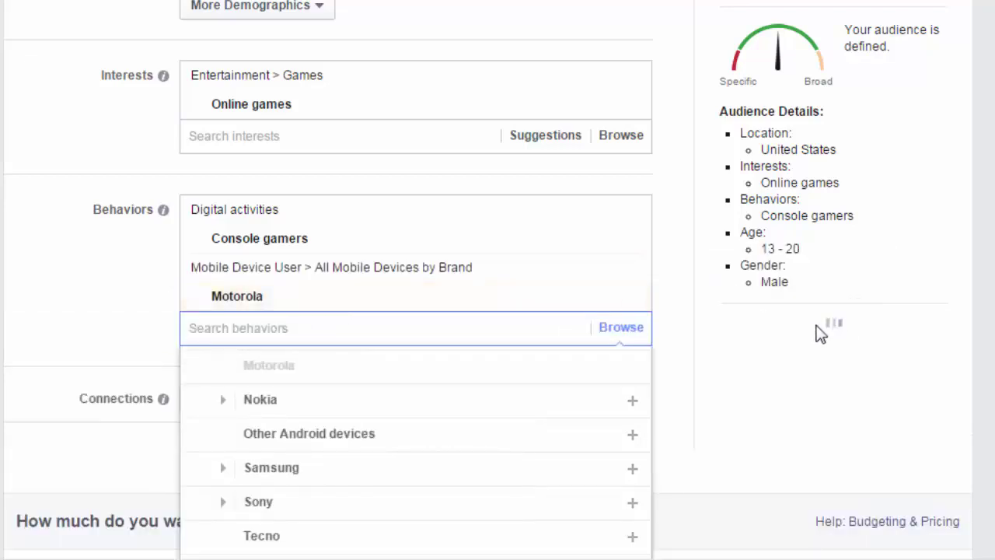
mouse_move(295, 260)
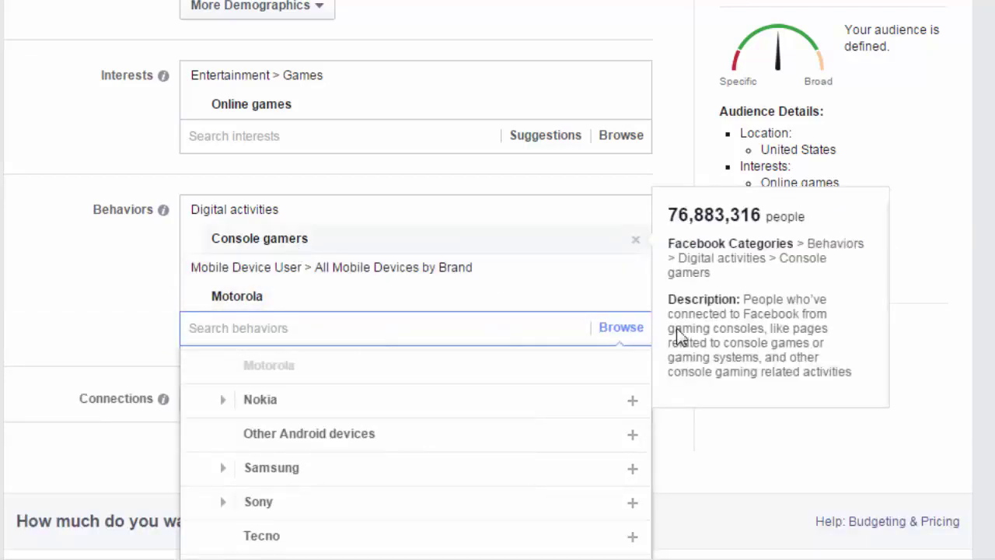
double_click(834, 322)
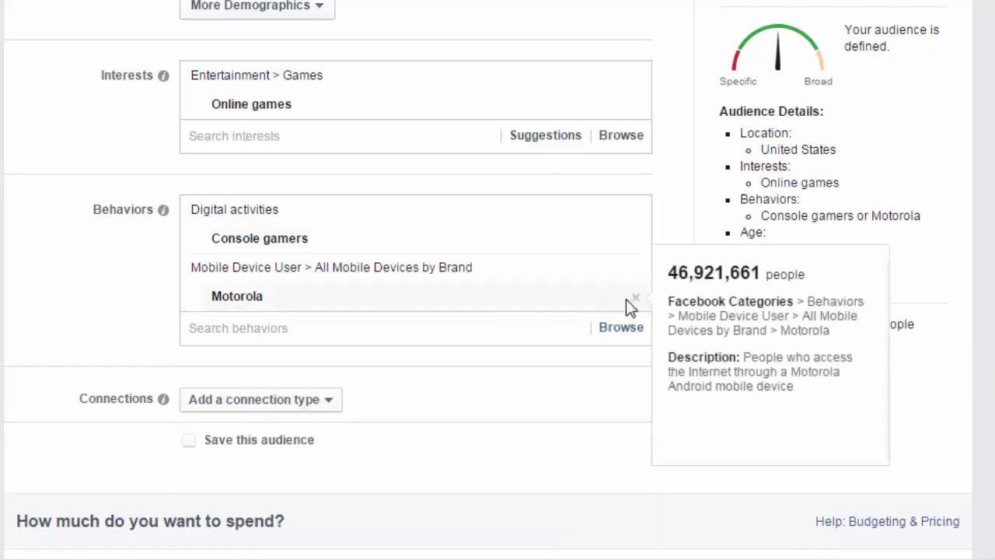
click(636, 299)
Add the Smartphones and tablets behavior from the Mobile Device User category to the audience
click(318, 270)
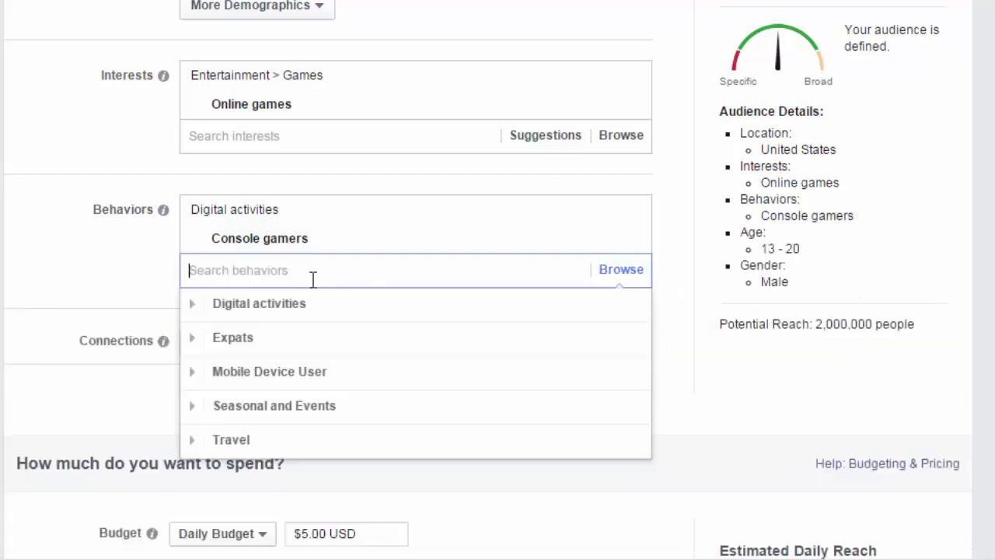
click(196, 379)
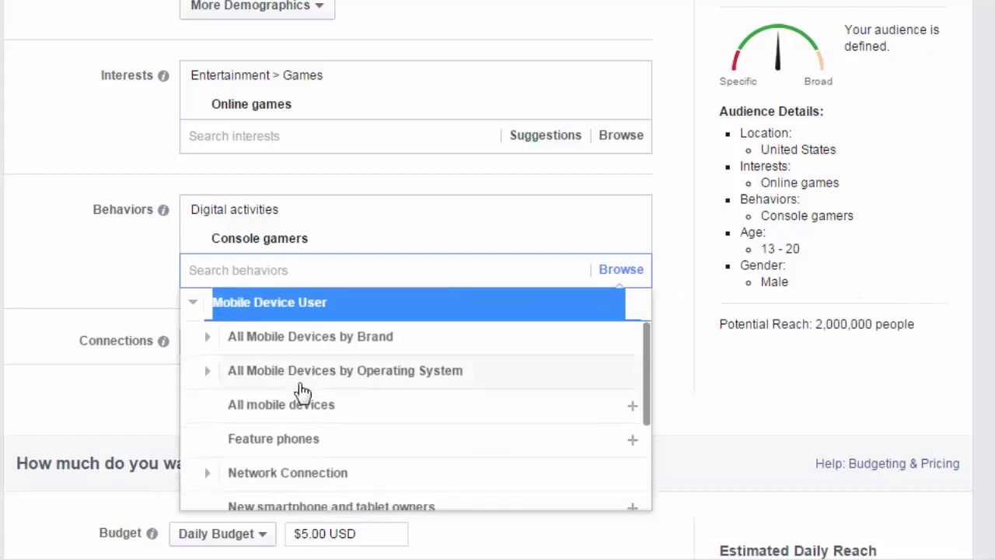
scroll(304, 389, down, 3)
scroll(304, 391, up, 2)
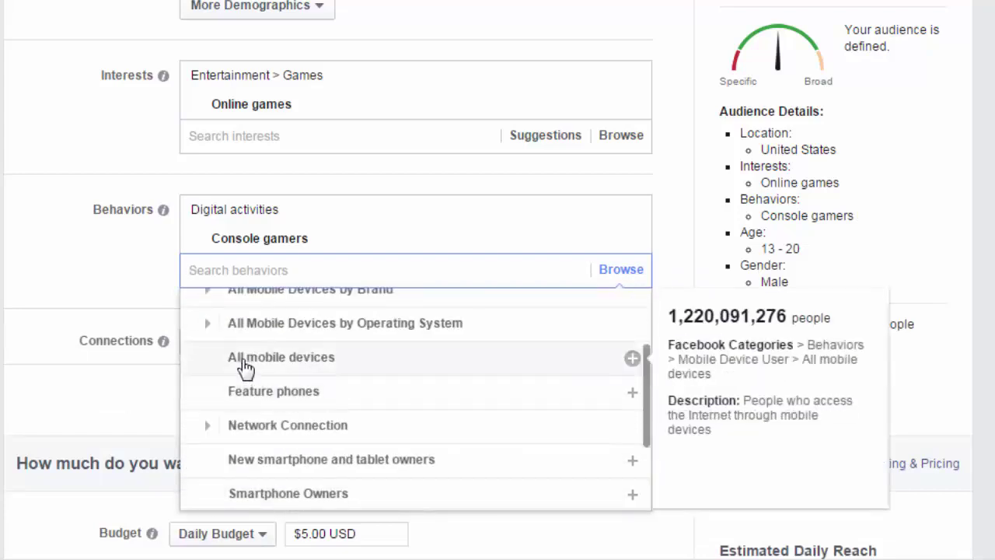
scroll(241, 369, up, 1)
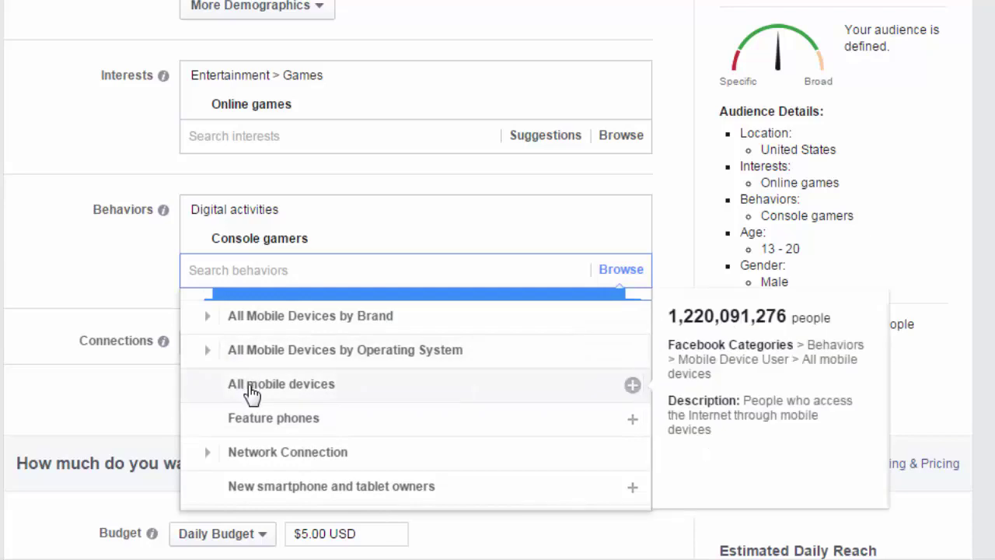
click(208, 317)
scroll(340, 424, down, 10)
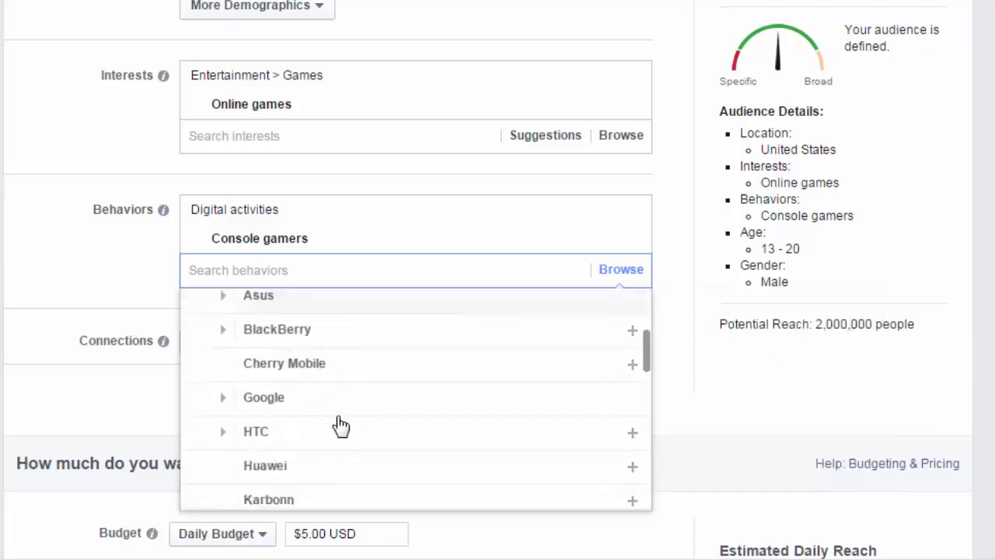
scroll(340, 424, down, 5)
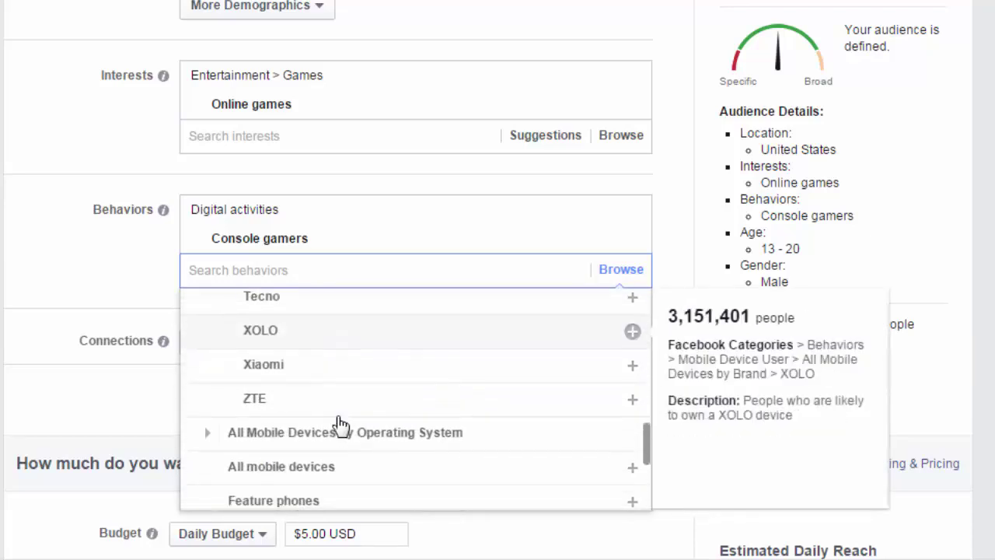
scroll(340, 425, down, 5)
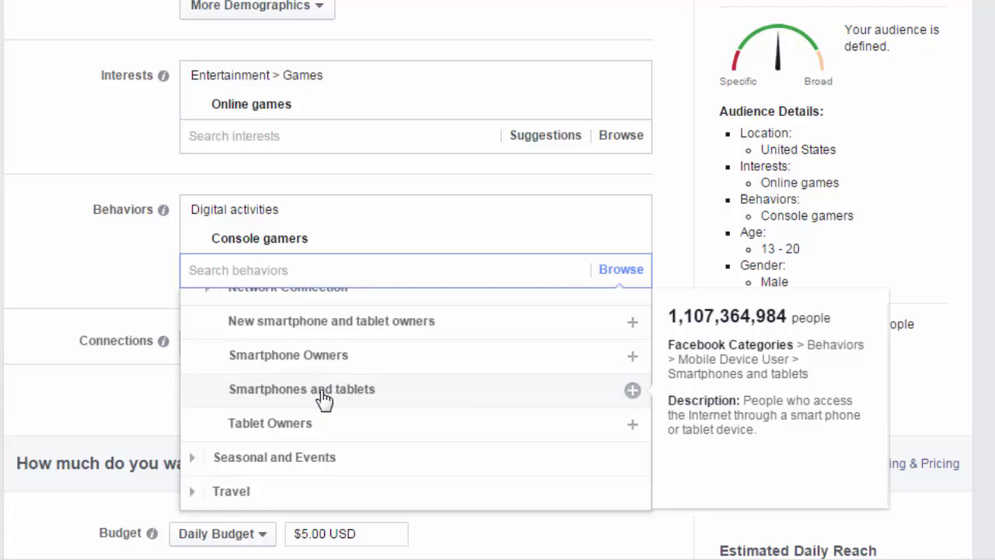
click(323, 399)
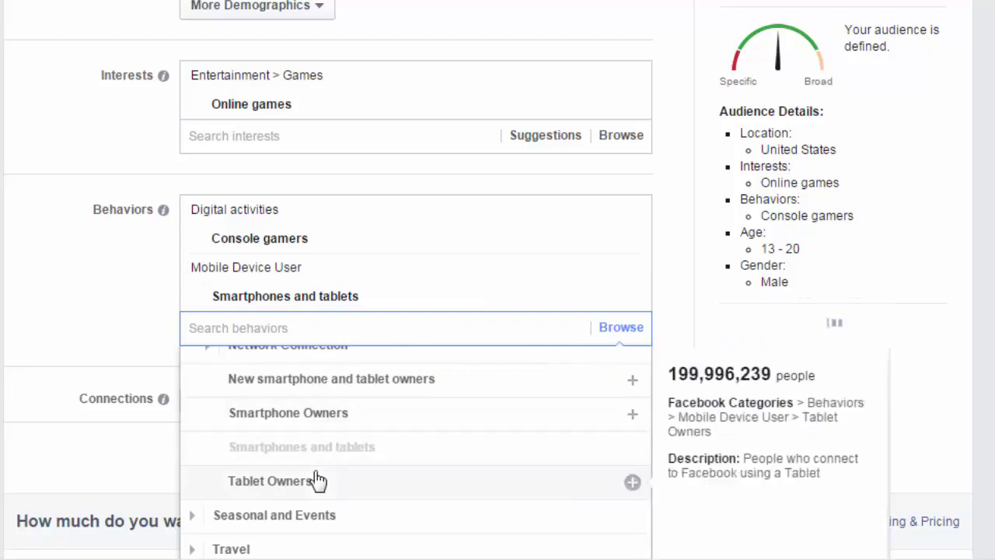
Examine the Seasonal and Events and Travel behavior categories and the audience's potential reach
click(194, 516)
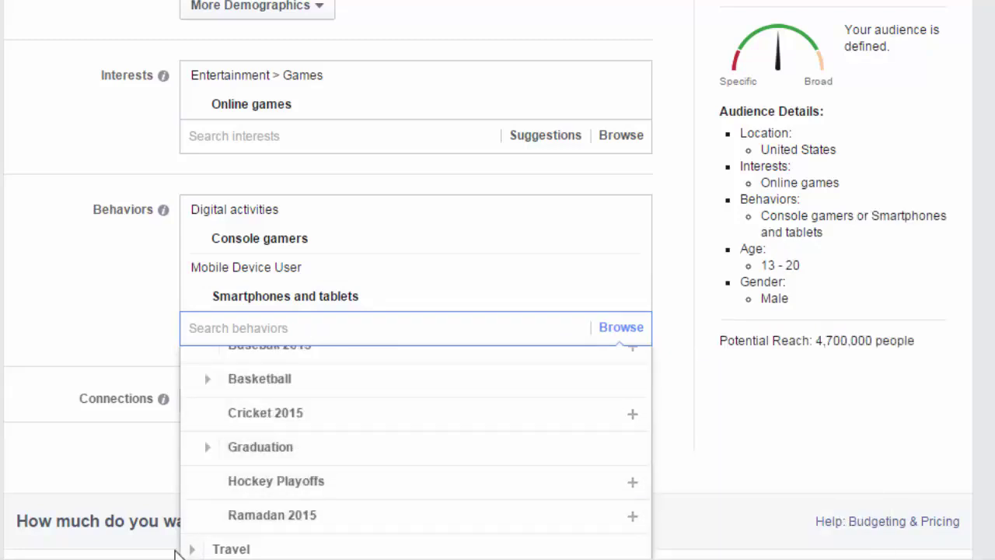
click(193, 548)
scroll(329, 486, down, 4)
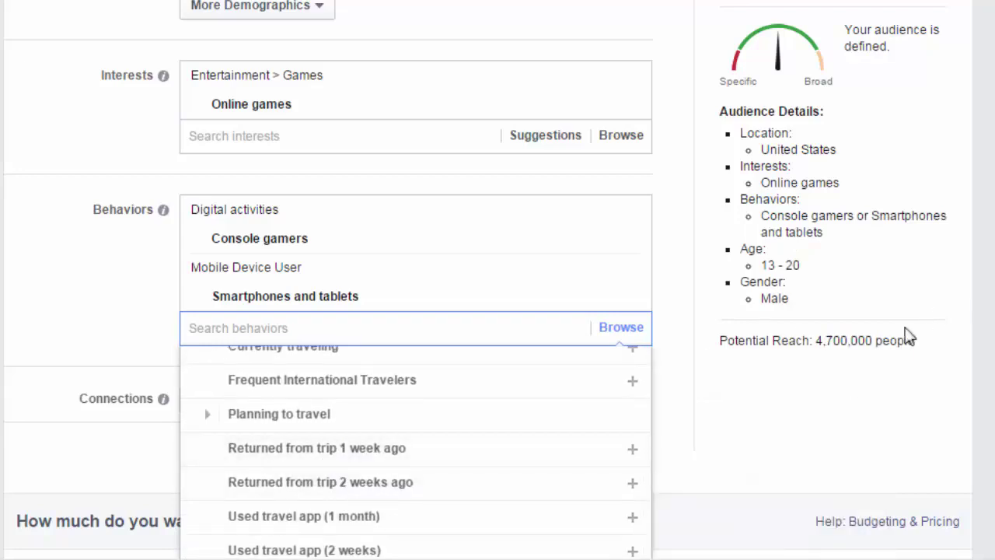
click(862, 355)
Try a Facebook Pages connection that excludes people who like your Page, search for "app", and remove the connection
scroll(431, 377, down, 2)
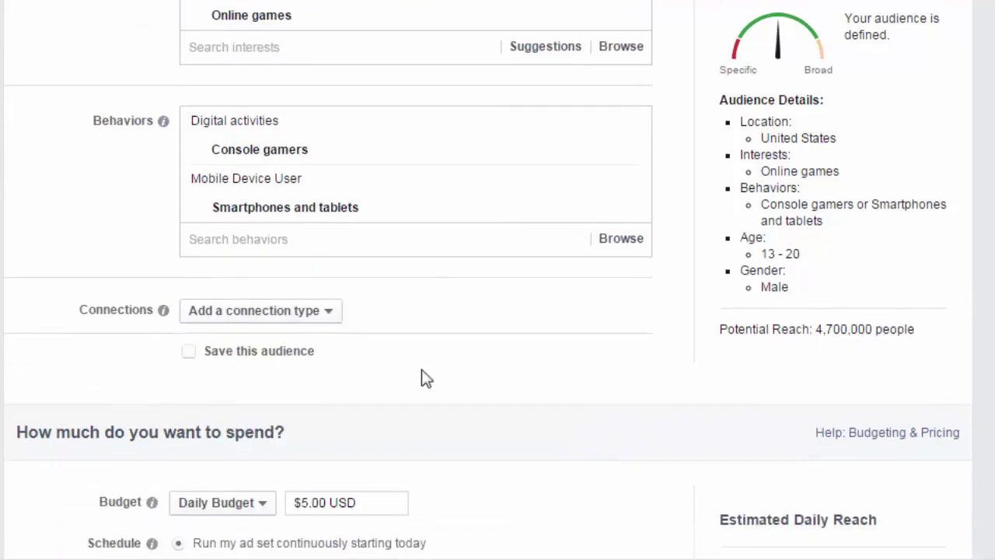
click(330, 322)
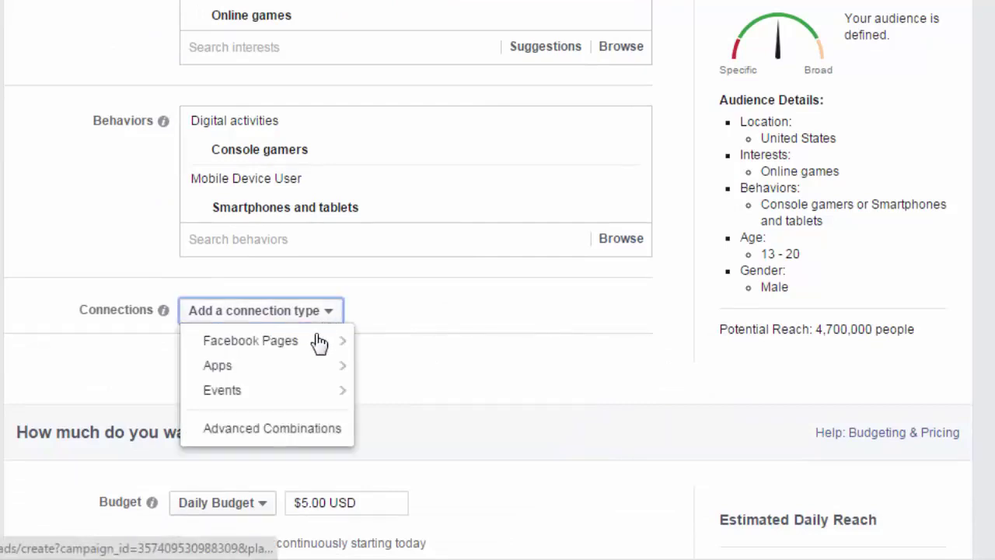
mouse_move(319, 351)
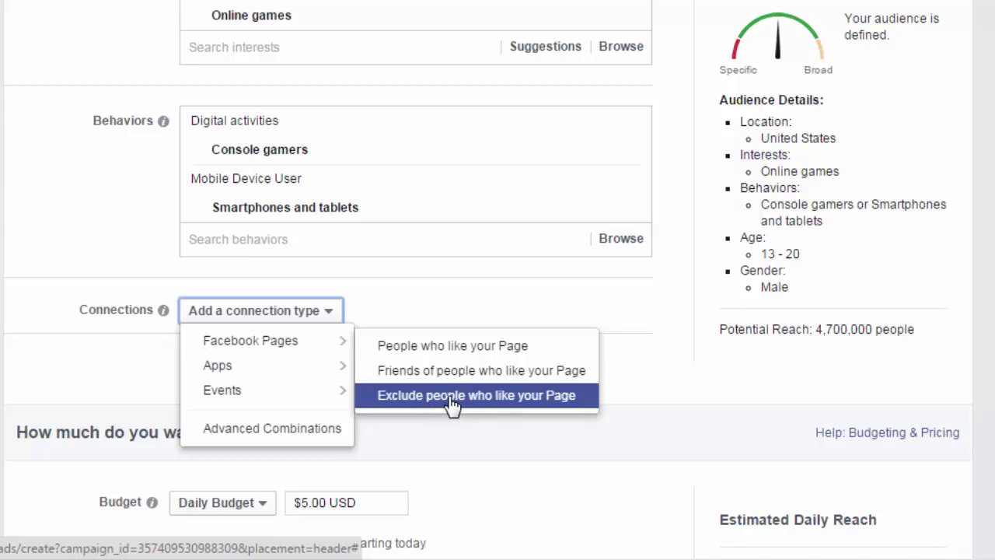
click(492, 398)
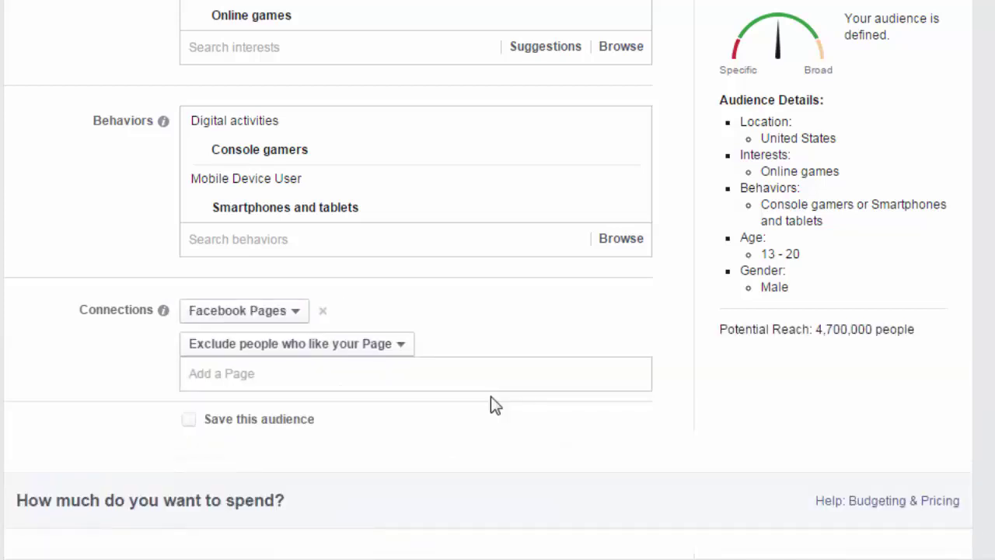
click(365, 370)
text(app)
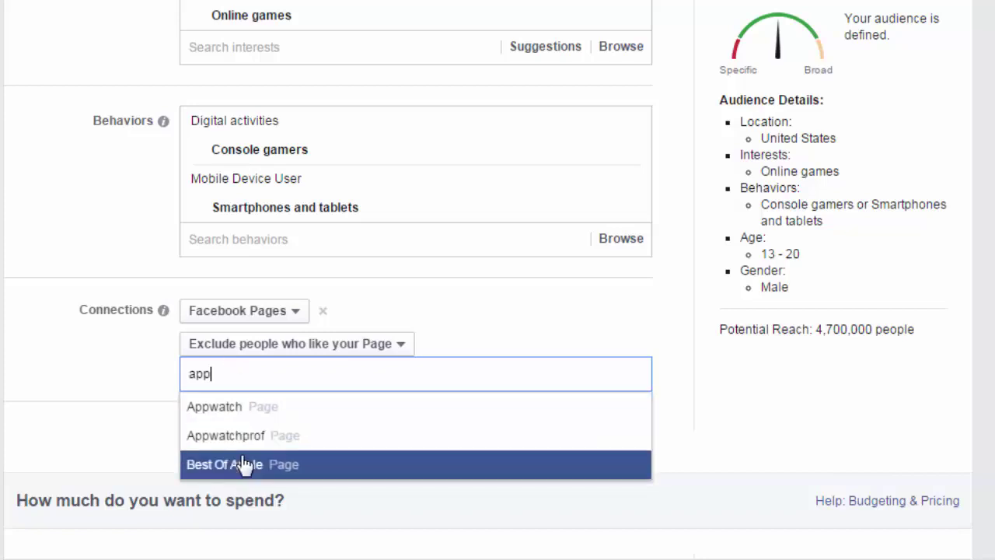
click(322, 314)
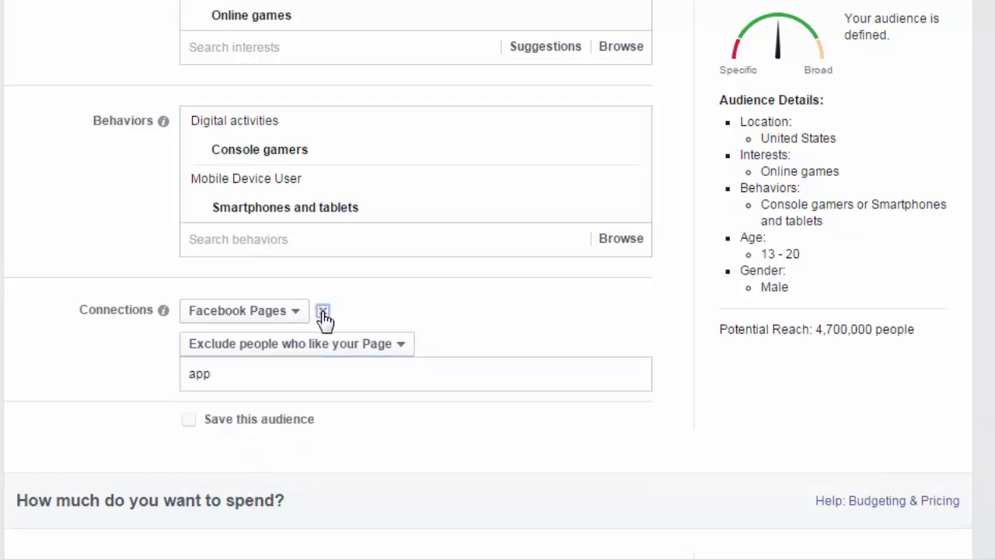
Review the budget types, keep Daily Budget, and set the amount to $100.00 USD
scroll(360, 334, down, 1)
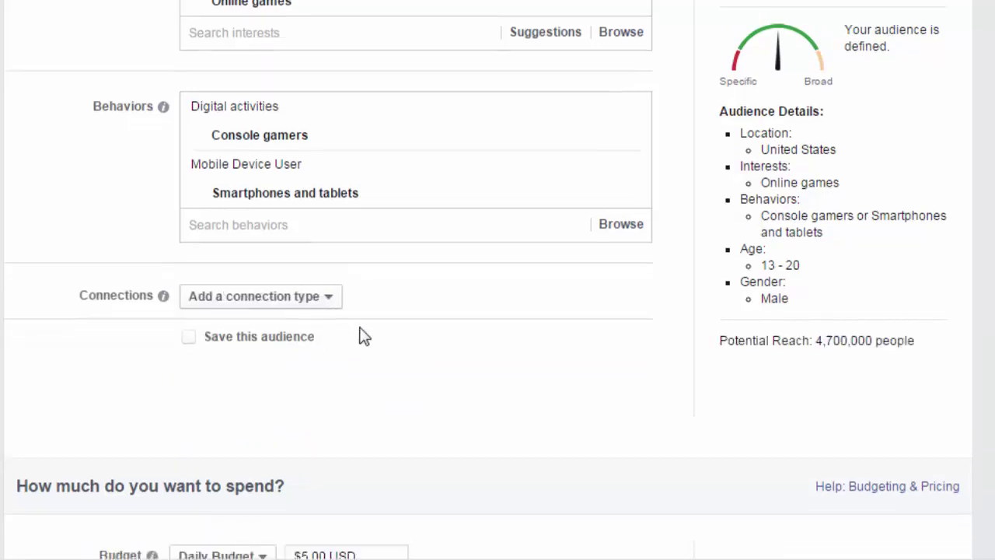
scroll(344, 337, down, 3)
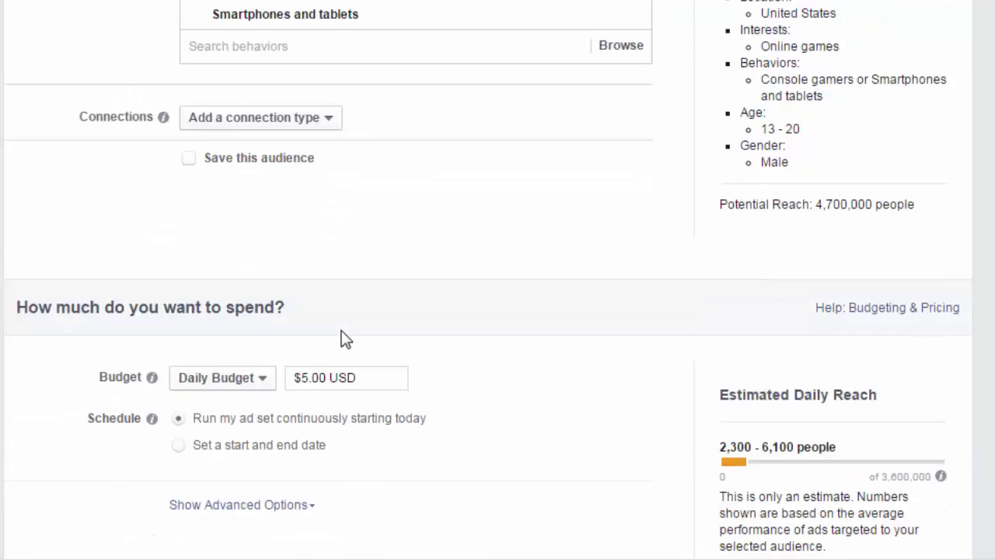
click(267, 266)
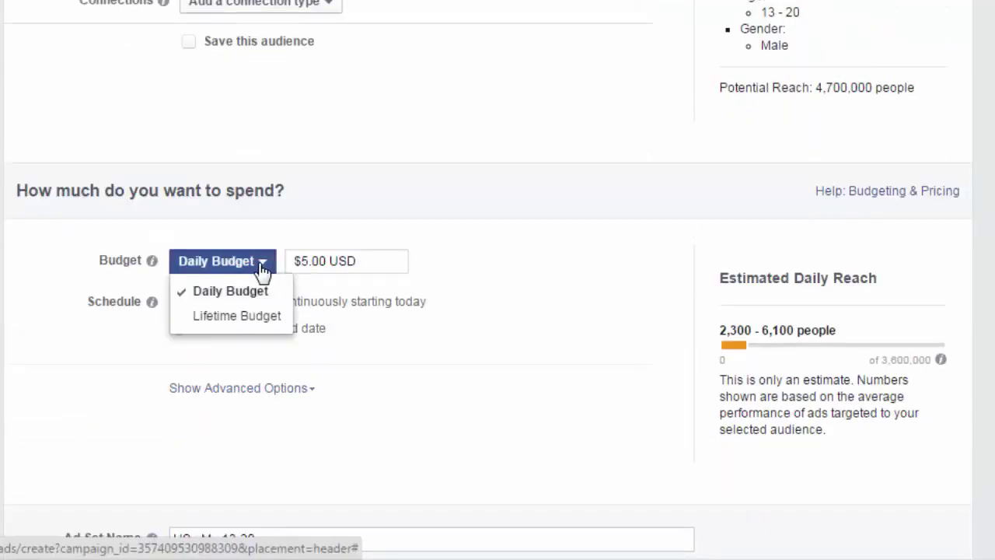
click(265, 268)
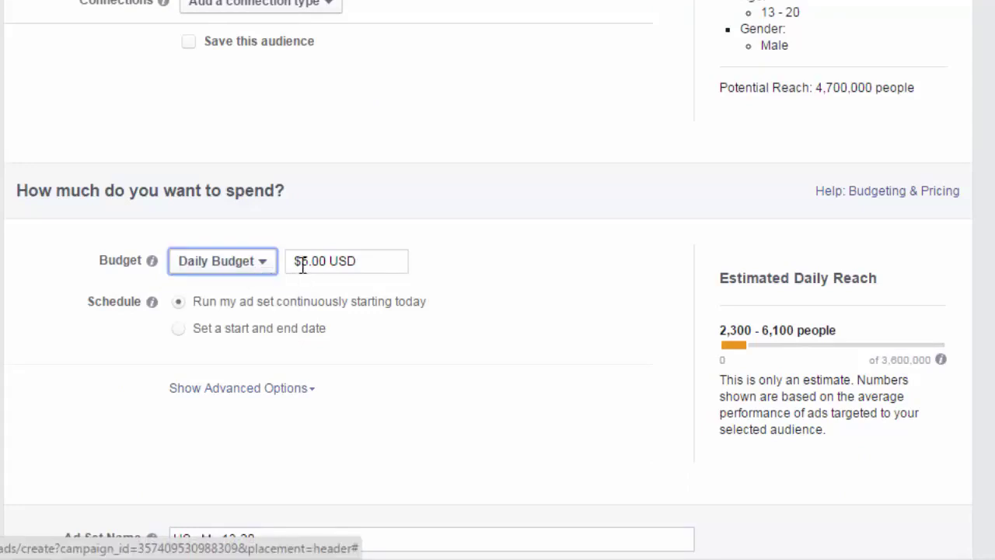
drag(301, 262, 309, 261)
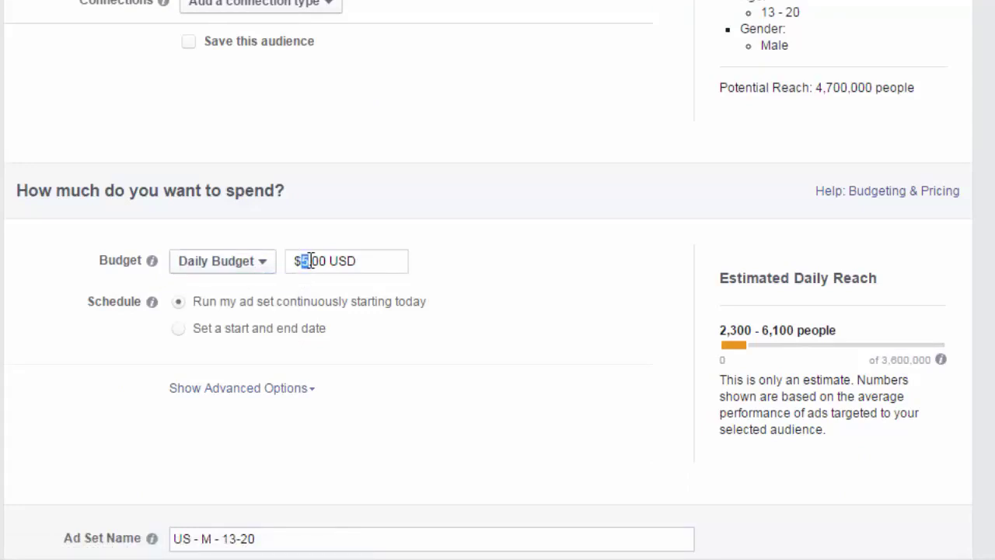
text(100)
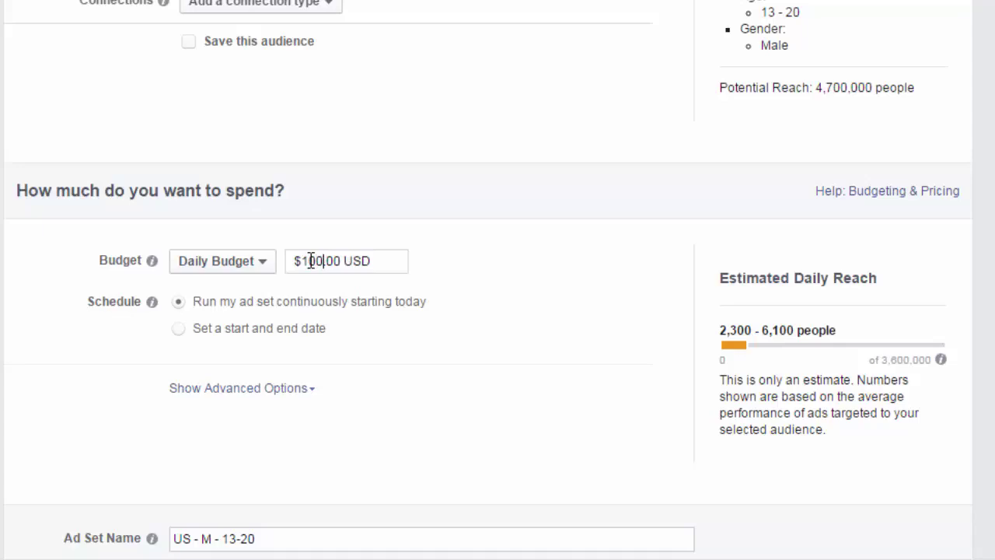
key(End)
scroll(421, 420, down, 1)
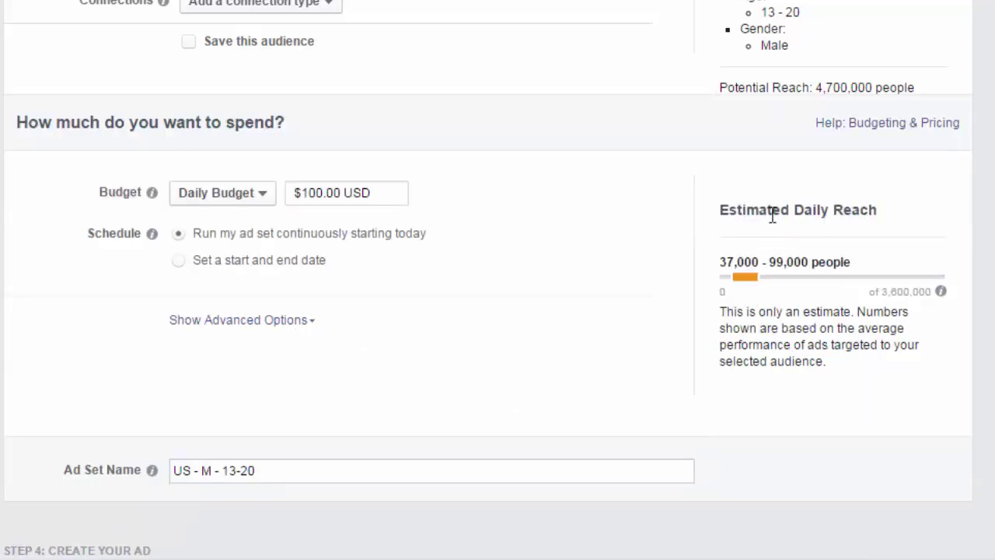
Try an ad set schedule from 7/11/2015 to 8/16/2015, and return it to running continuously starting today
double_click(809, 210)
drag(724, 262, 811, 261)
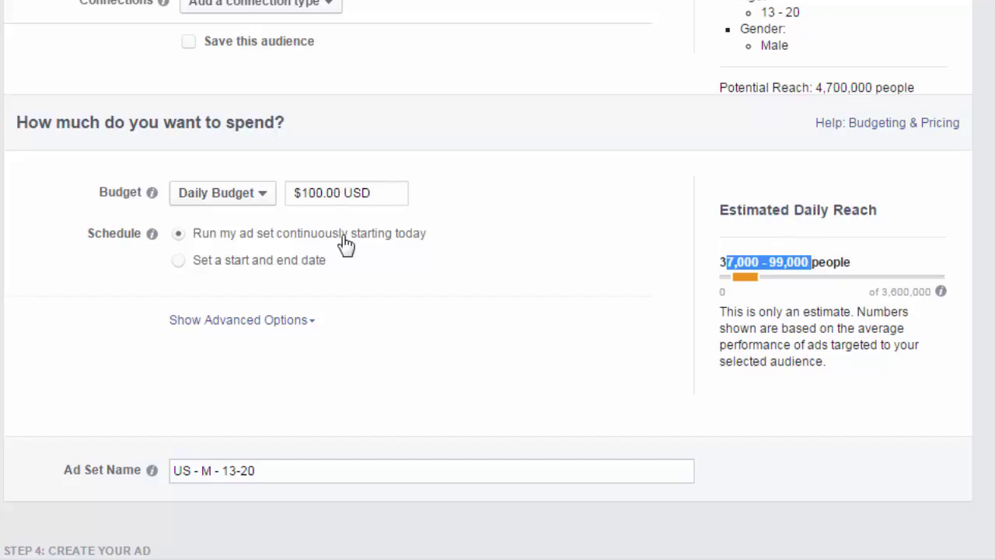
click(178, 262)
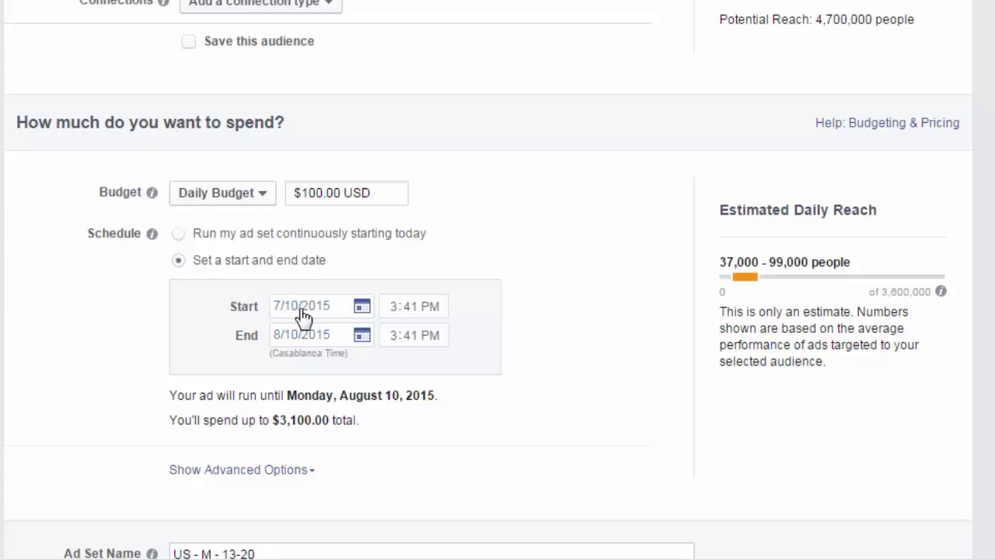
click(362, 307)
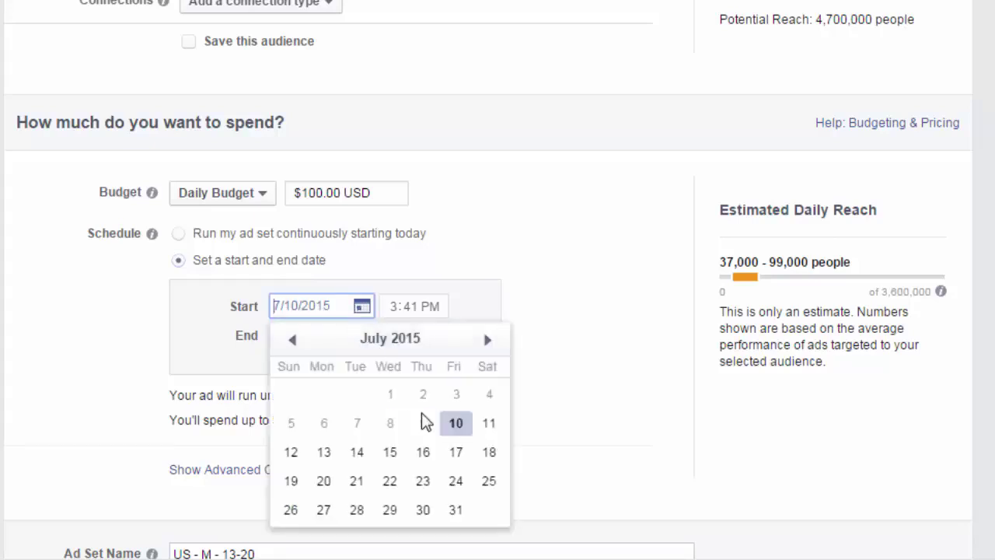
click(487, 425)
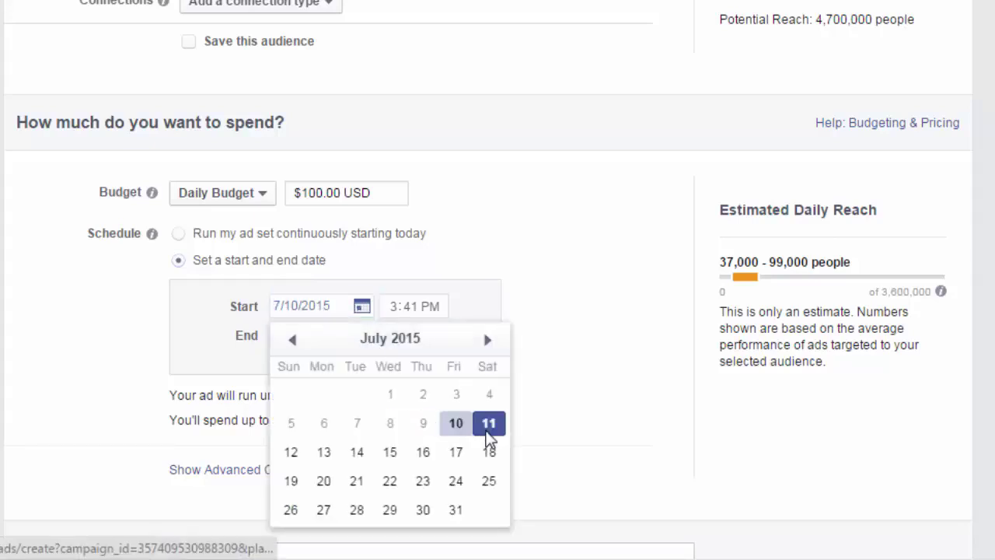
click(362, 335)
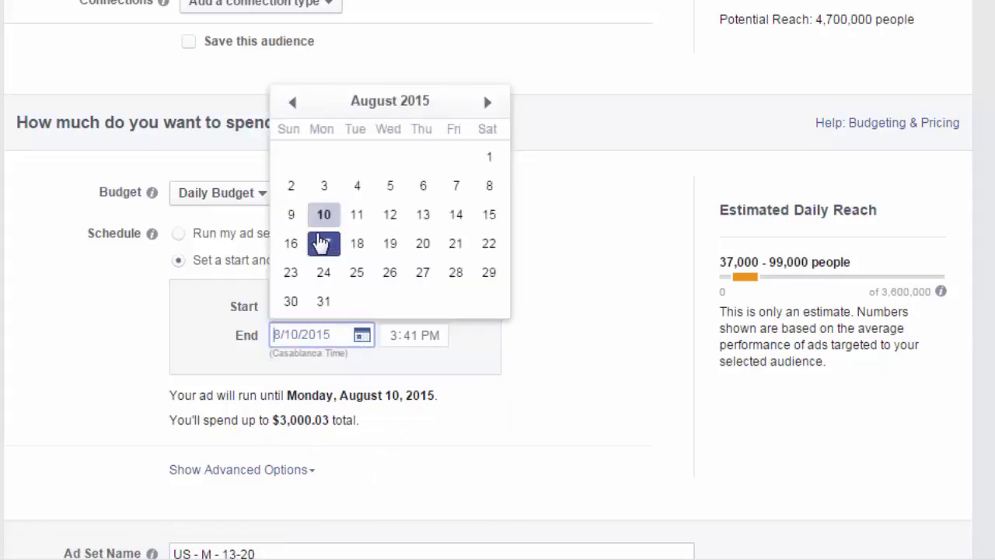
click(293, 248)
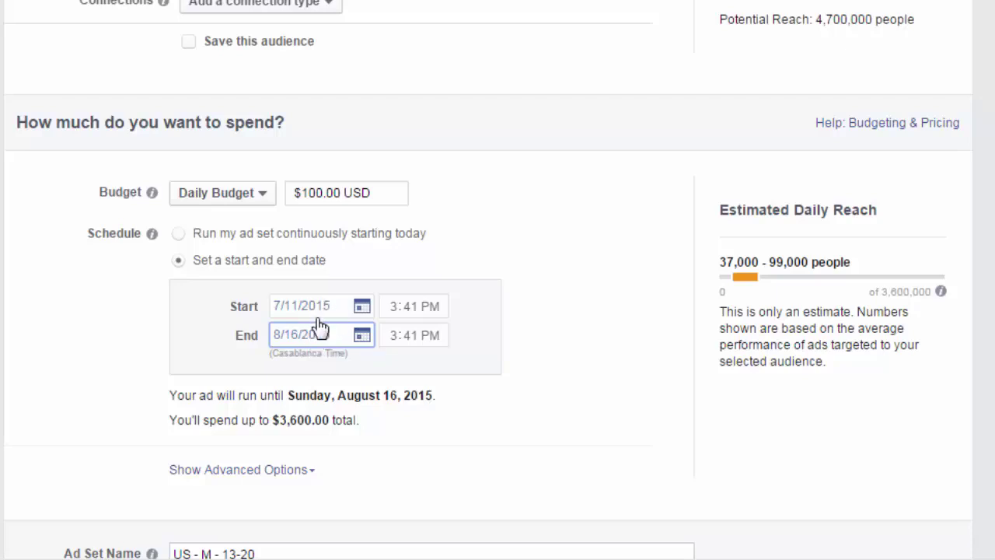
click(223, 237)
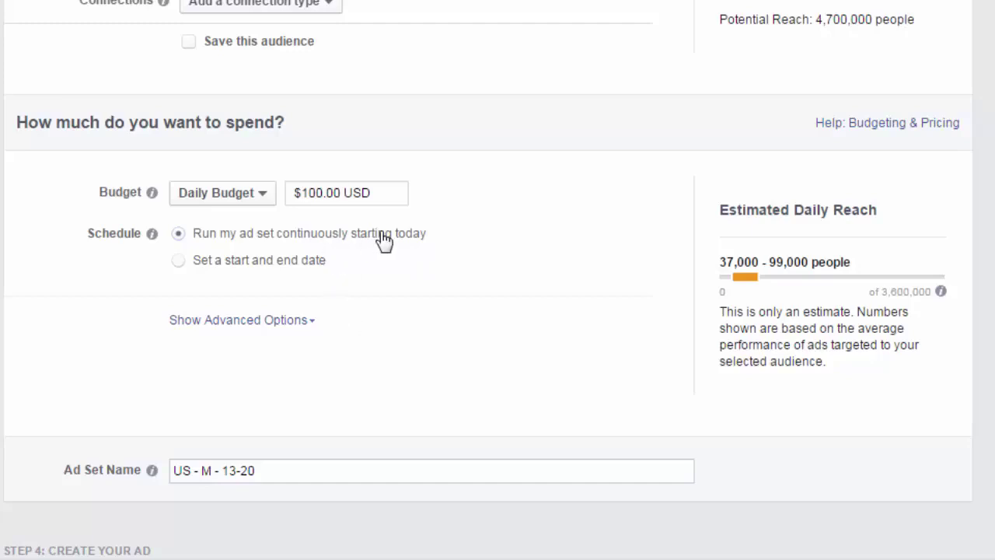
Show the advanced options for optimization, pricing and ad scheduling
scroll(381, 239, down, 1)
scroll(384, 239, down, 1)
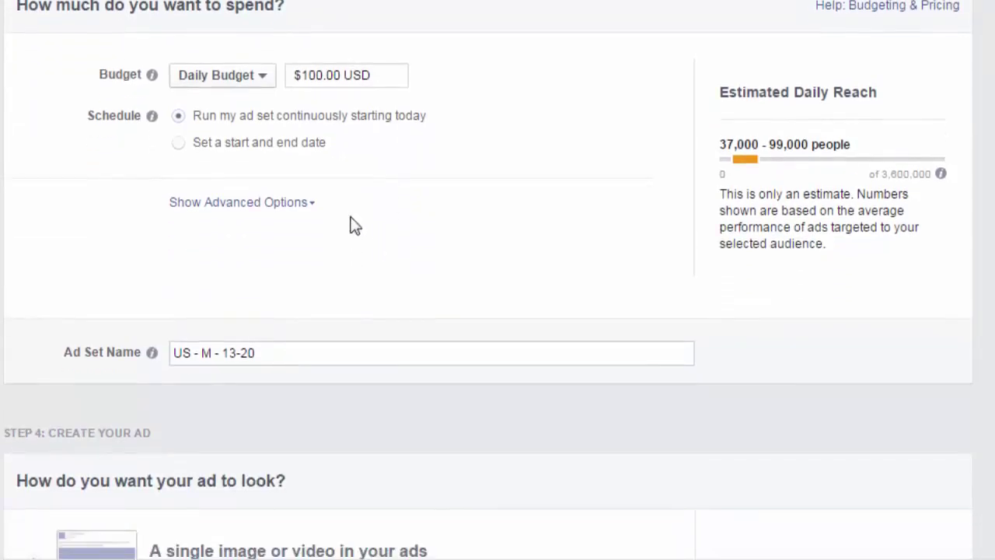
click(307, 203)
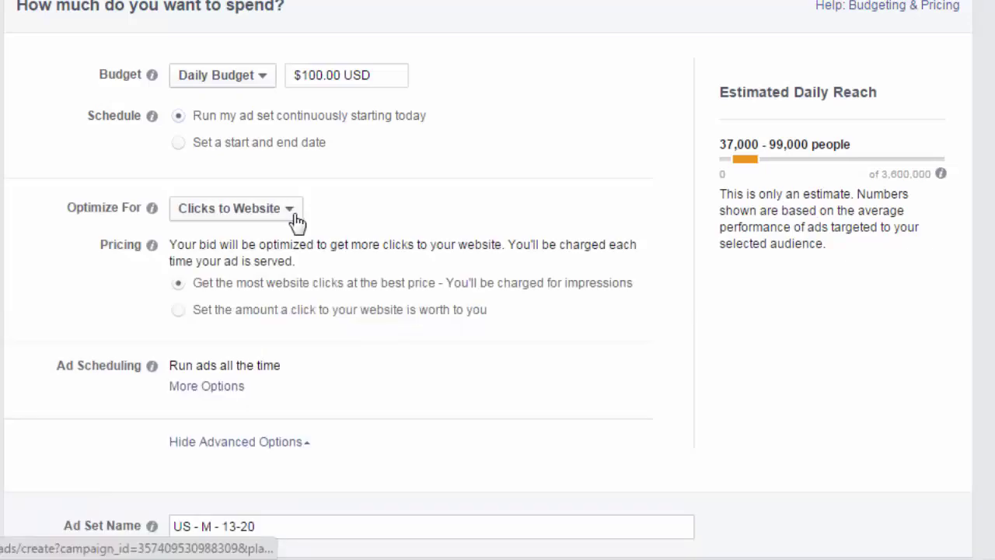
Review the optimization choices and try optimizing the ad set for Impressions
click(290, 208)
click(124, 206)
scroll(234, 206, down, 1)
click(279, 163)
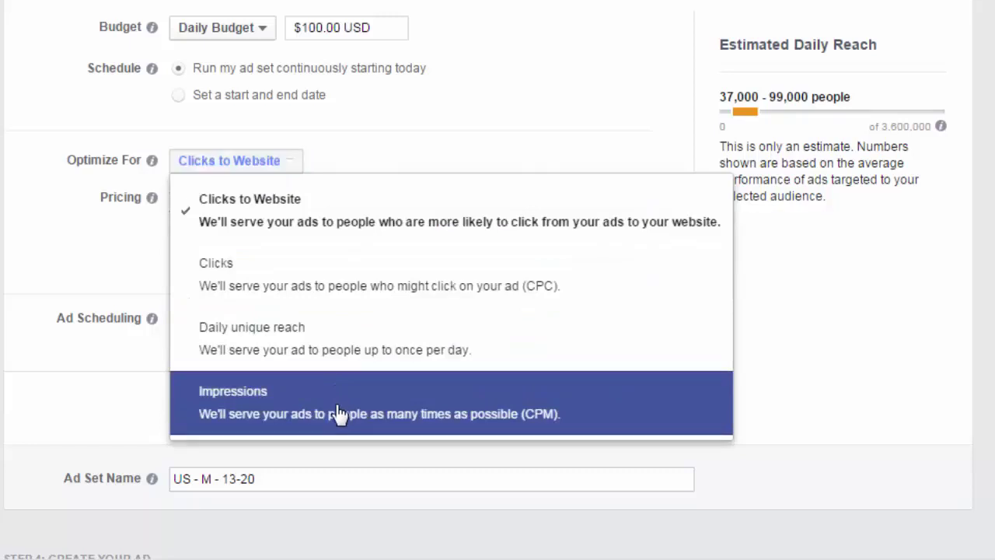
click(338, 412)
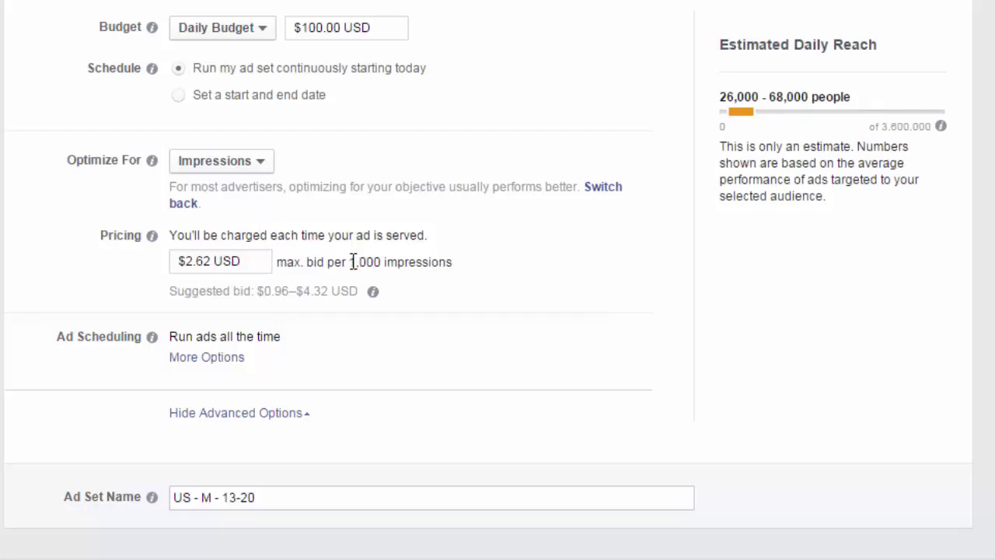
Examine the maximum bid per 1,000 impressions in the pricing settings
drag(350, 261, 446, 262)
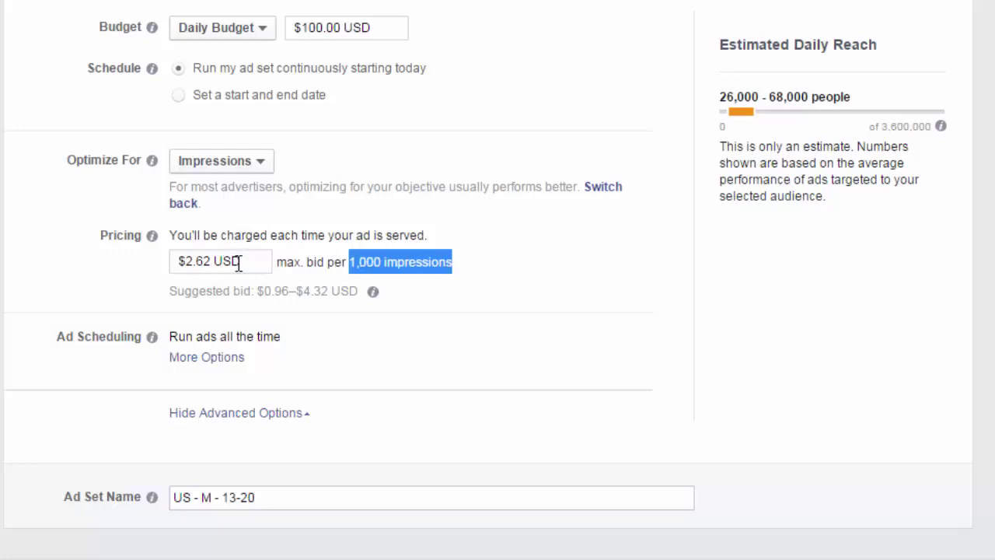
drag(250, 263, 178, 262)
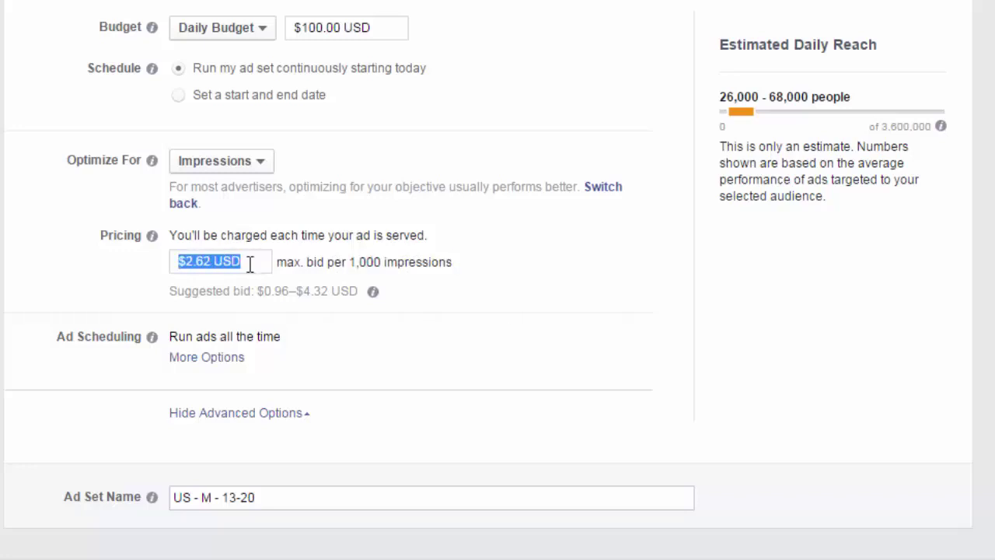
click(290, 266)
drag(290, 266, 348, 262)
click(458, 268)
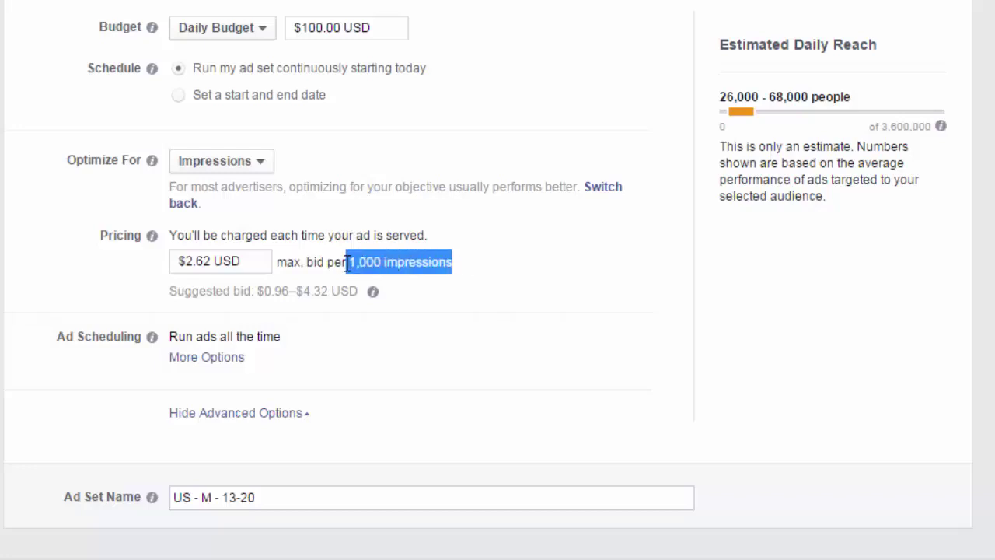
click(331, 264)
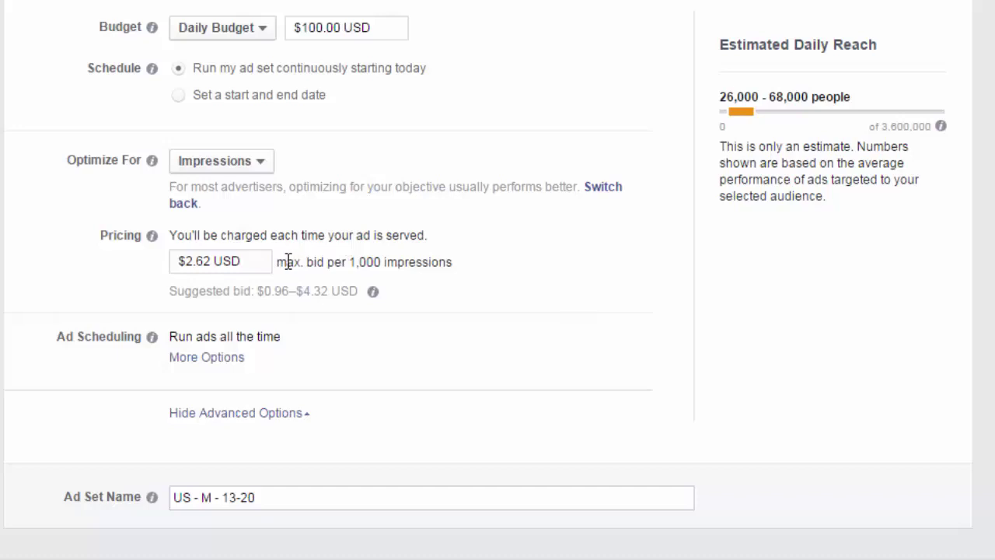
drag(276, 262, 462, 263)
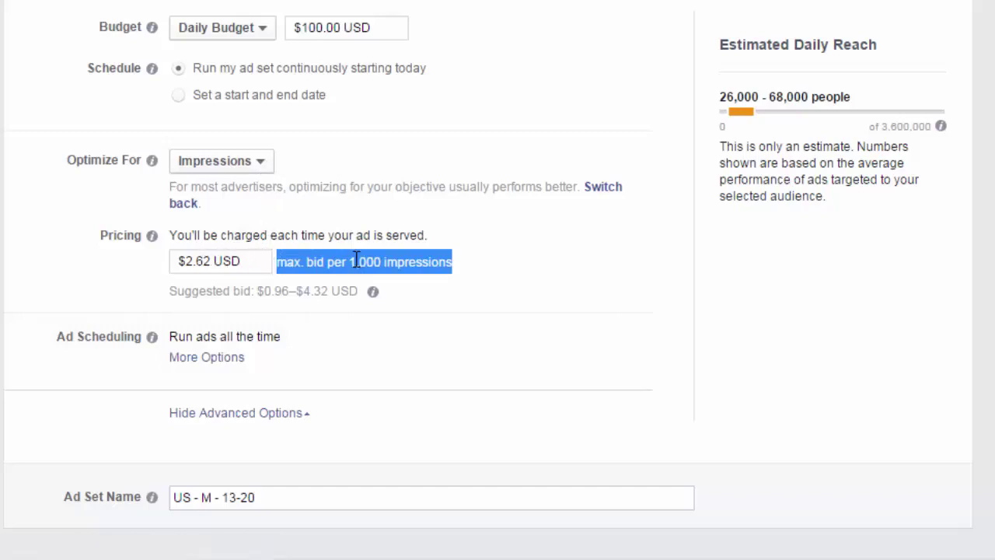
click(363, 263)
double_click(363, 262)
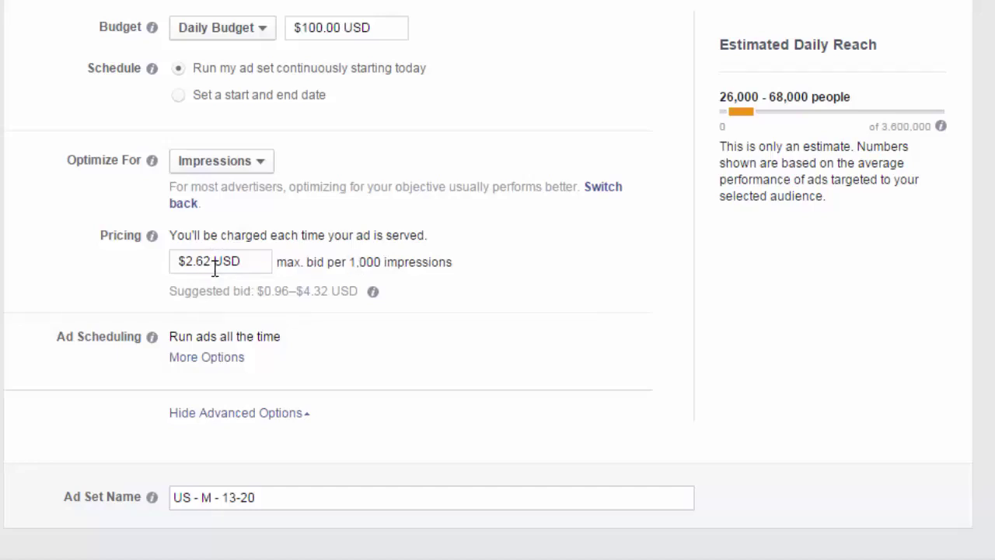
Optimize for Clicks to Website and choose to set the amount a click to the website is worth
click(260, 163)
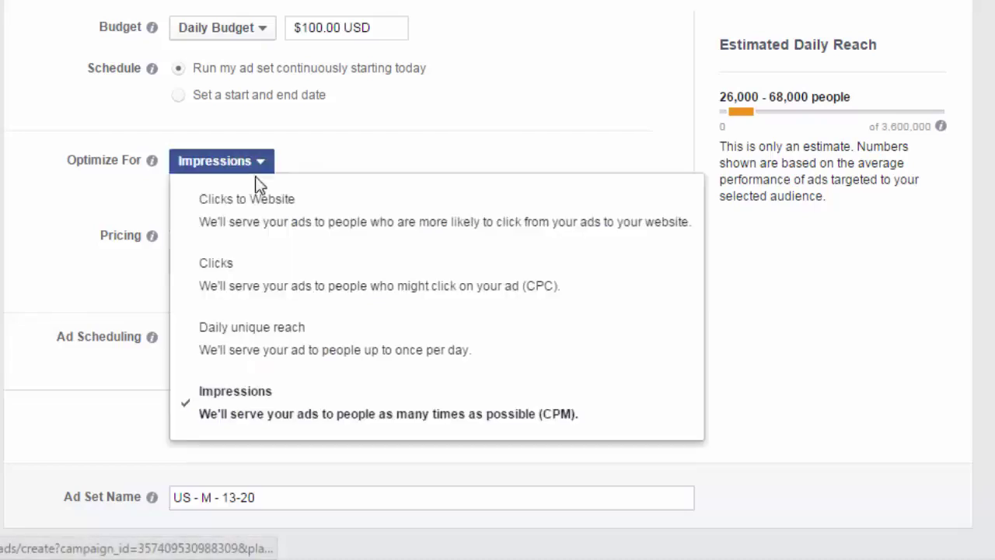
click(257, 203)
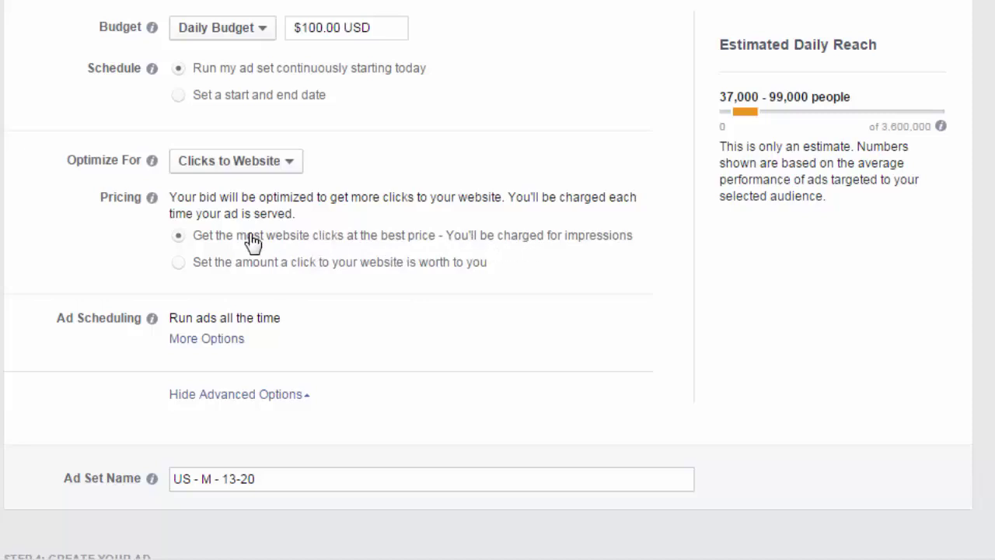
click(179, 263)
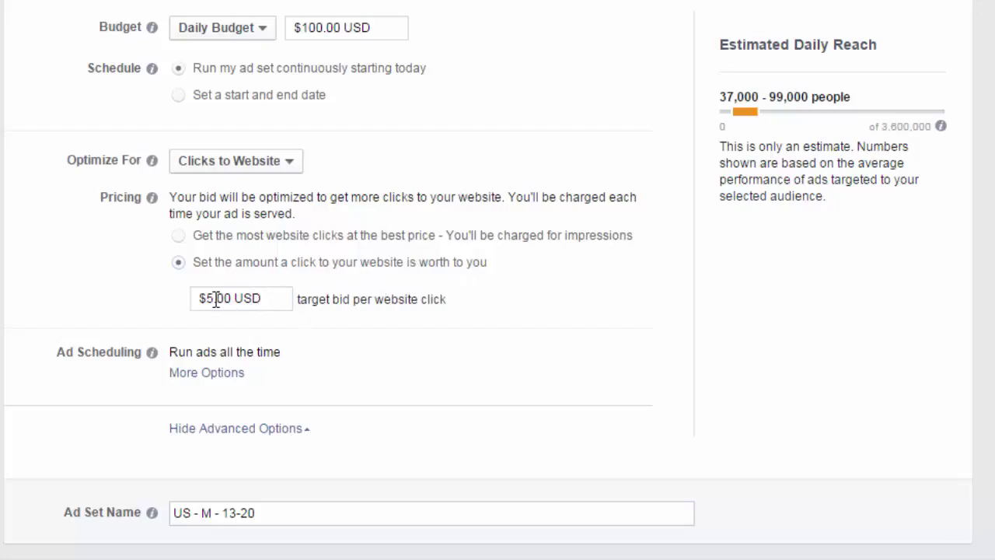
Try a target bid of $0.10 per website click, and apply the suggested bid of $0.62
drag(207, 298, 215, 299)
text(0)
key(Delete)
text(1)
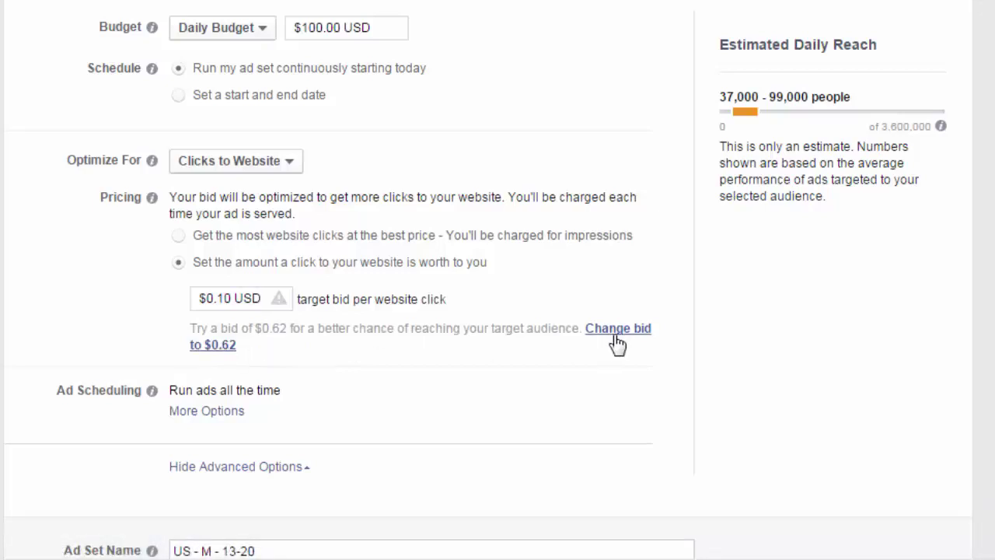
click(225, 350)
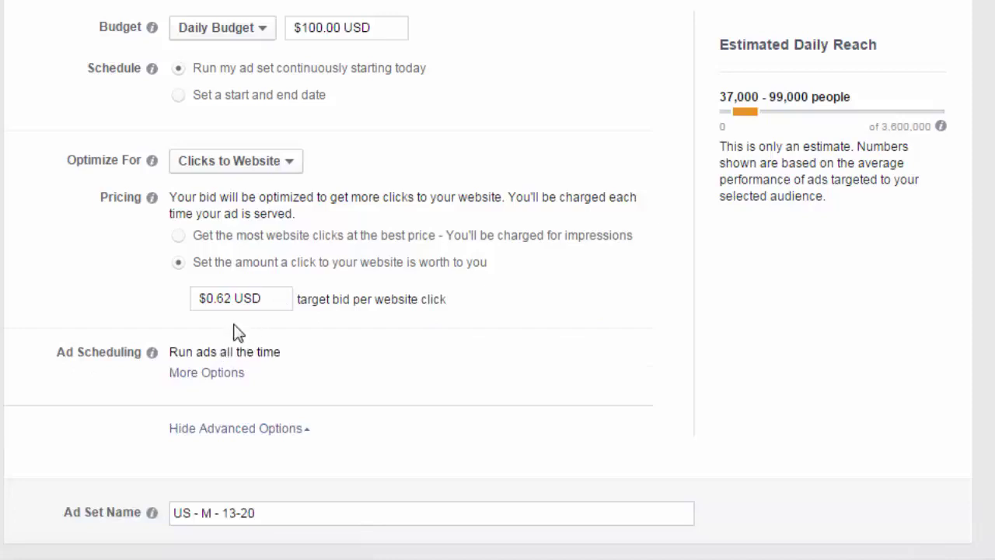
Try target bids of $0.61 and $0.60 per website click
drag(360, 300, 392, 300)
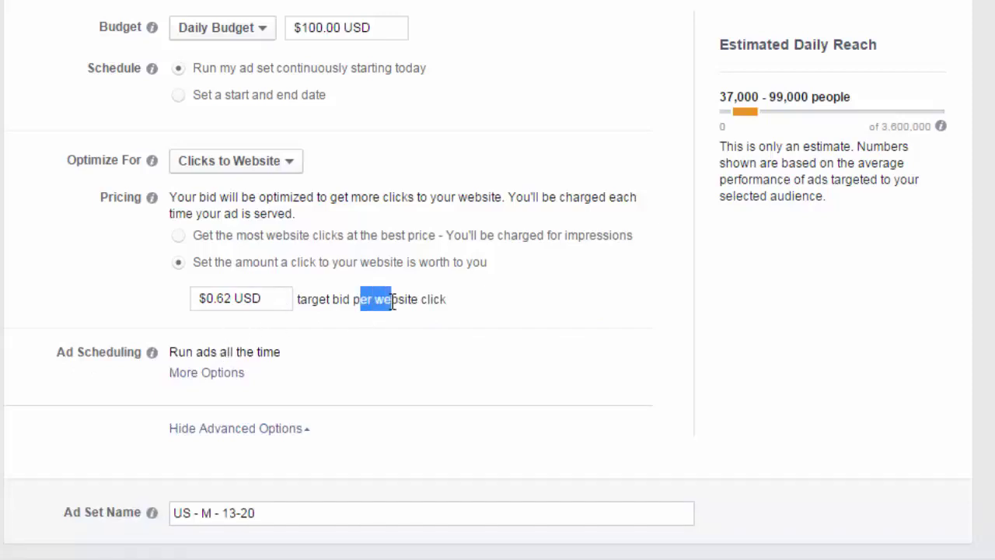
click(393, 305)
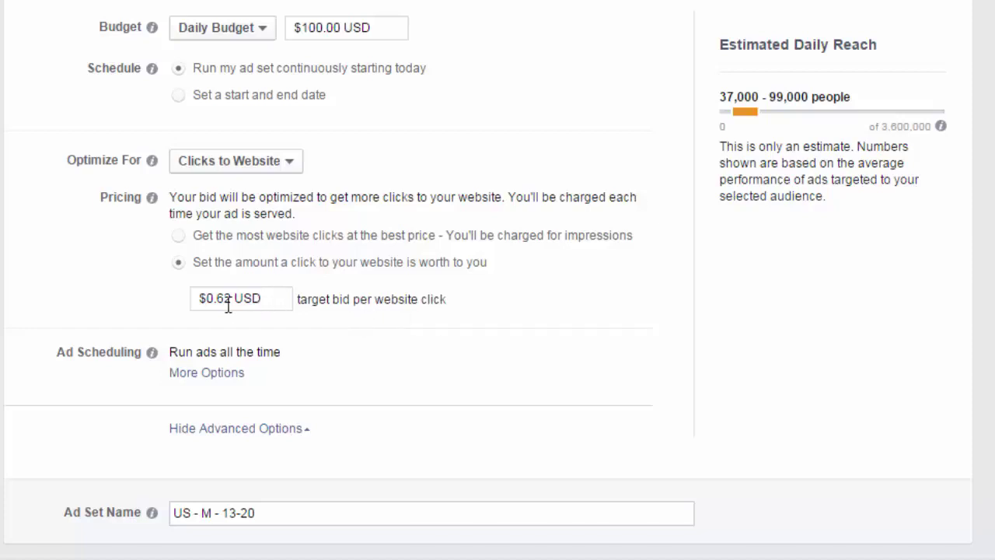
drag(226, 301, 230, 300)
text(1)
click(412, 300)
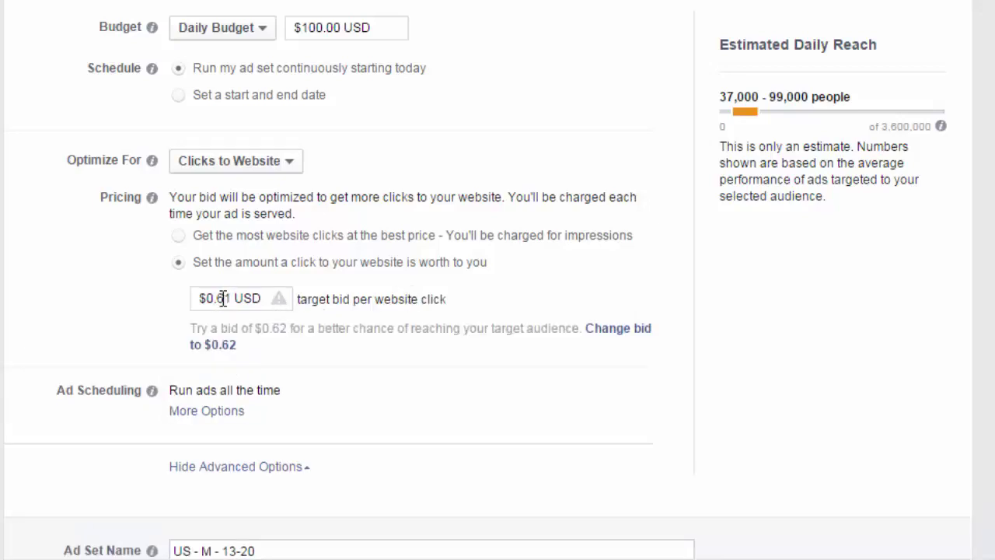
drag(224, 299, 231, 298)
text(0)
Try lower target bids of $0.24 and $0.25 per website click
drag(215, 298, 231, 296)
text(24)
drag(225, 298, 230, 298)
text(5)
double_click(226, 301)
Review the audience targeting, the budget and pricing settings, and the ad format choices
scroll(62, 182, up, 2)
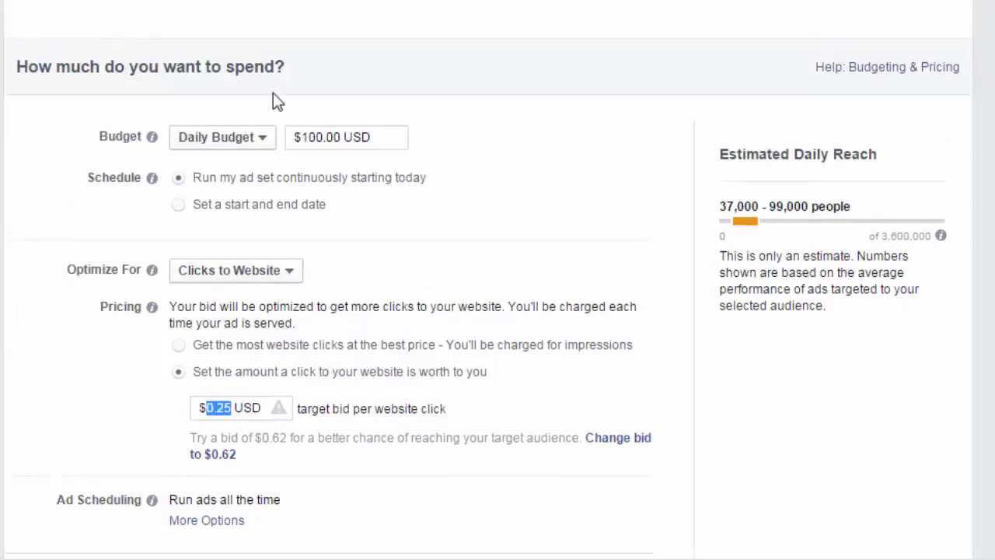
scroll(273, 97, up, 3)
scroll(393, 100, down, 20)
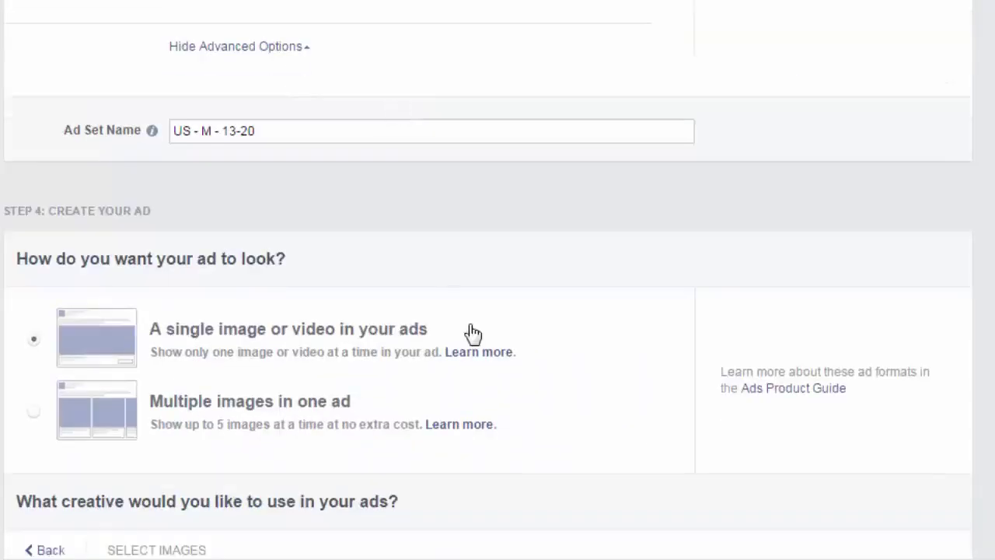
scroll(472, 334, up, 15)
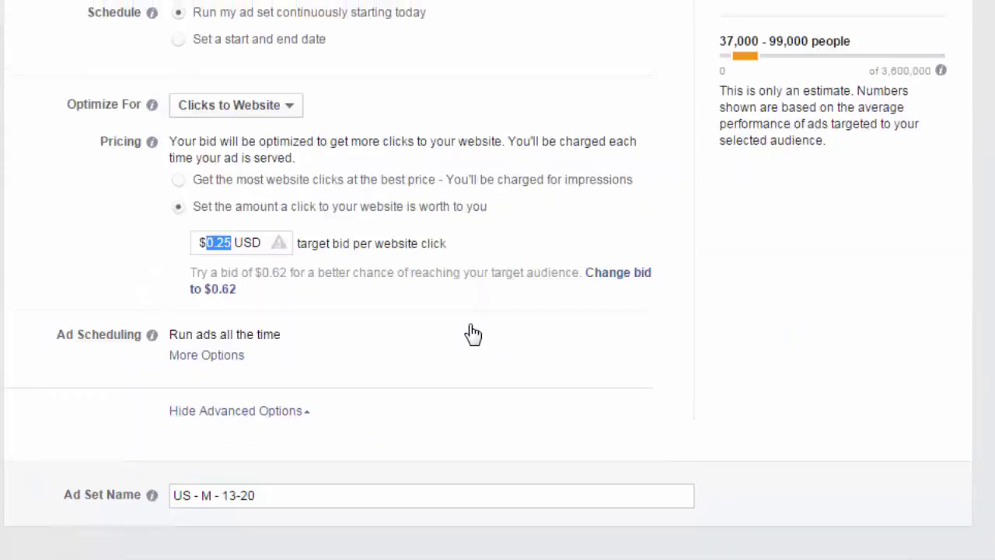
scroll(349, 195, up, 3)
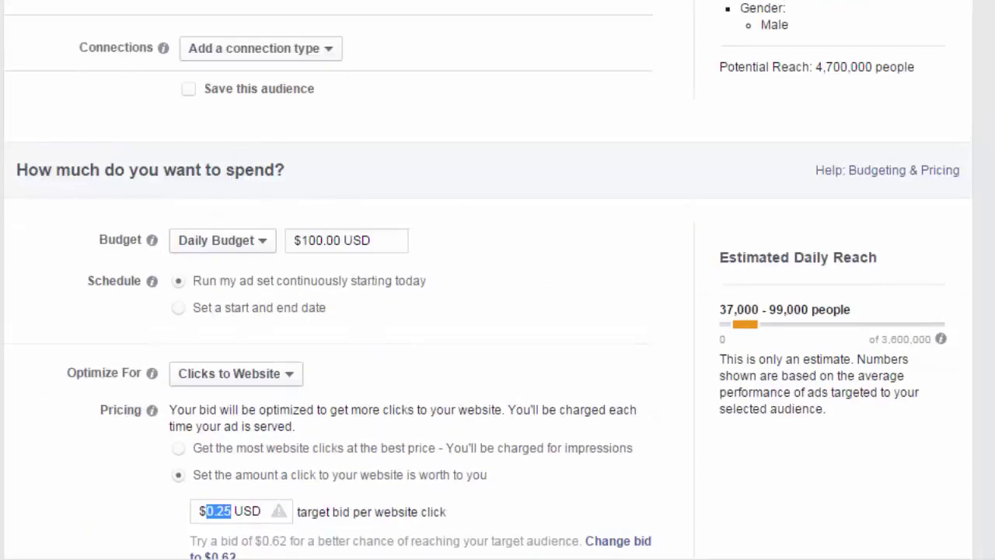
scroll(334, 218, up, 6)
scroll(385, 85, up, 4)
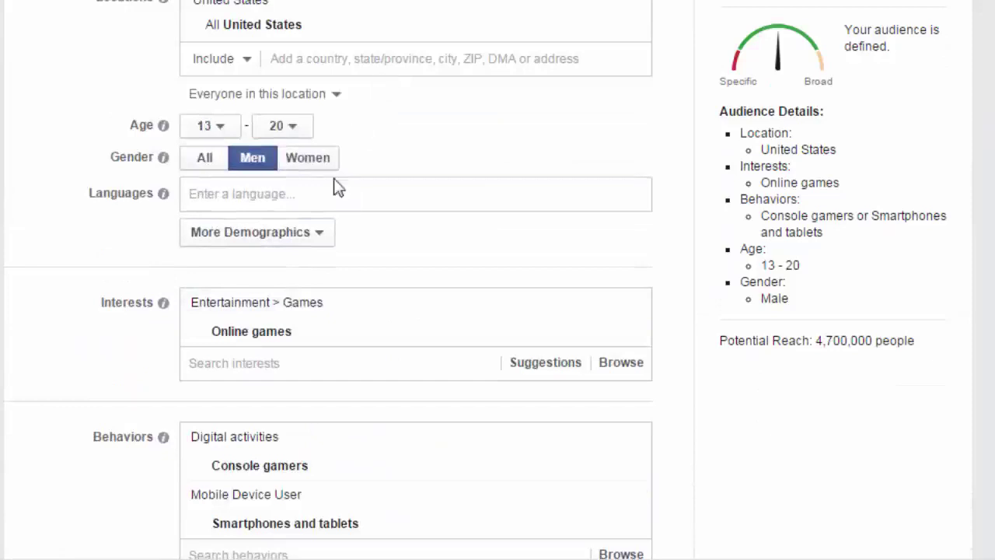
scroll(344, 151, down, 12)
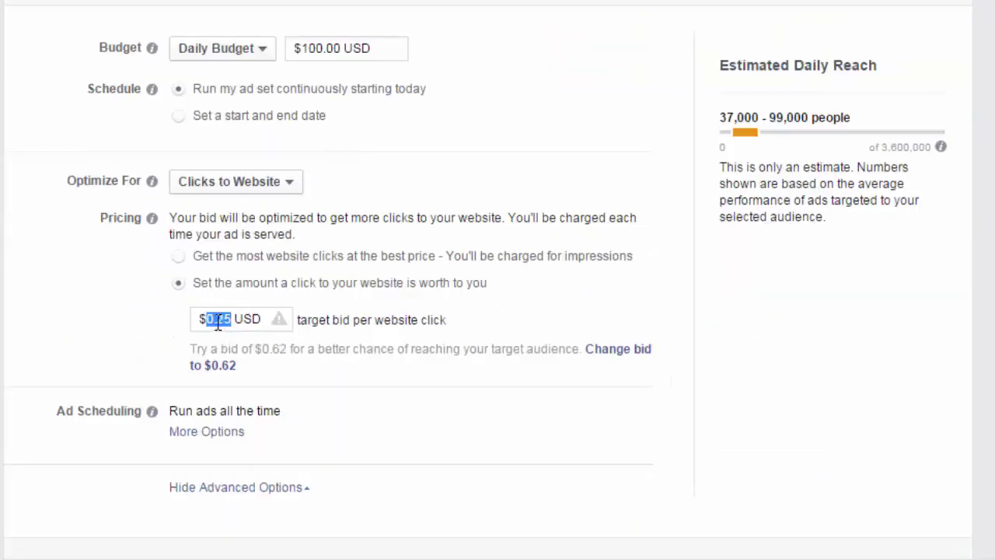
Set the target bid per website click to $0.14 USD
click(218, 322)
drag(217, 320, 234, 320)
text(14)
key(BackSpace)
text(3)
key(BackSpace)
text(4)
scroll(268, 352, down, 1)
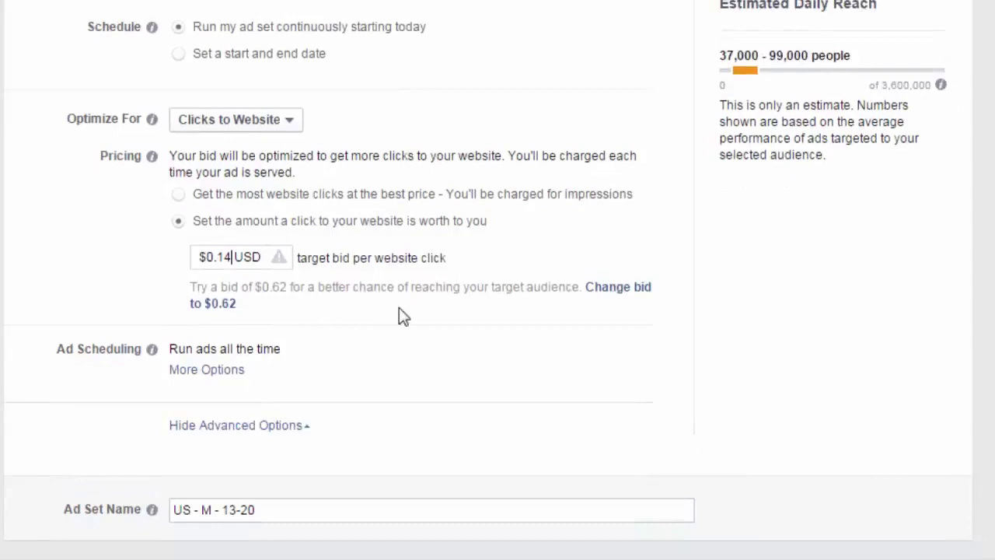
double_click(405, 261)
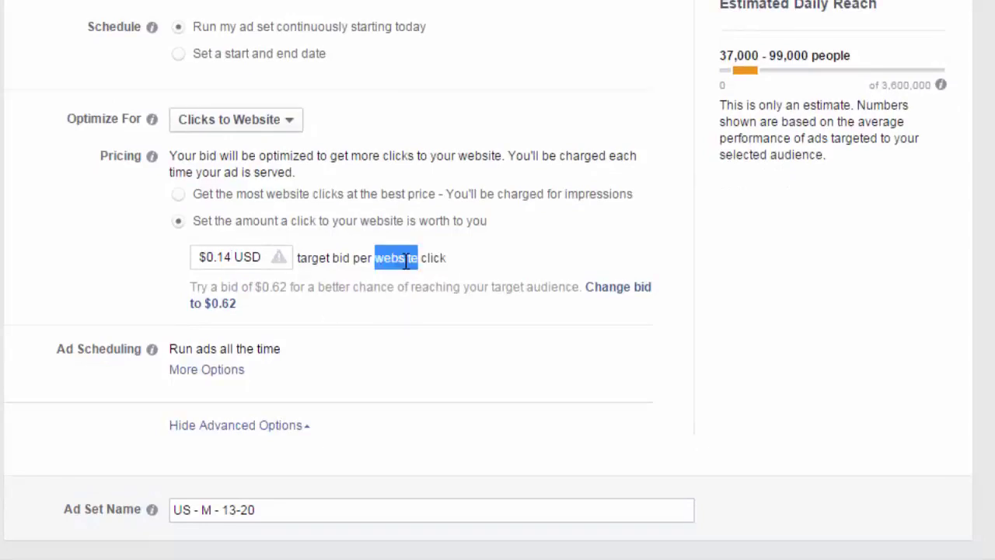
scroll(399, 275, down, 1)
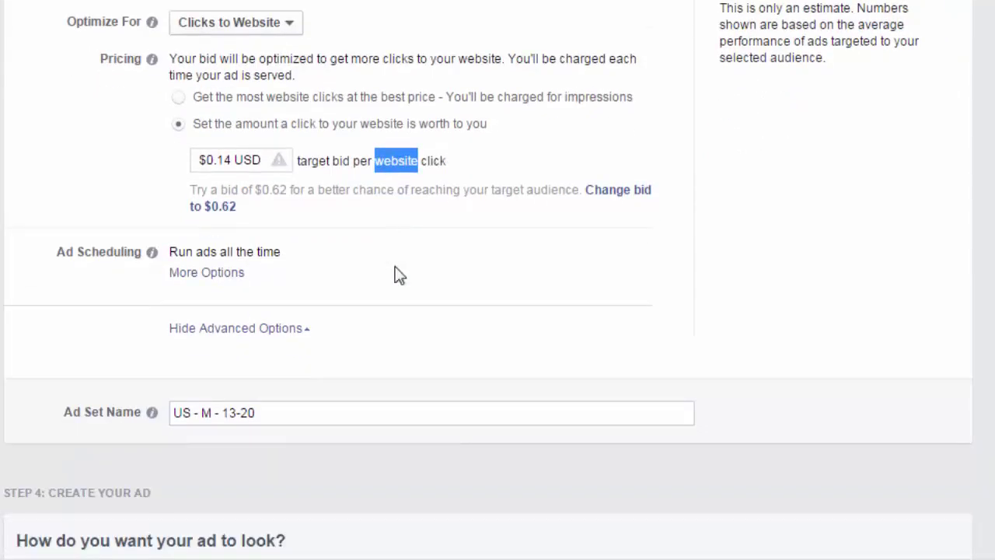
double_click(228, 159)
scroll(284, 185, down, 2)
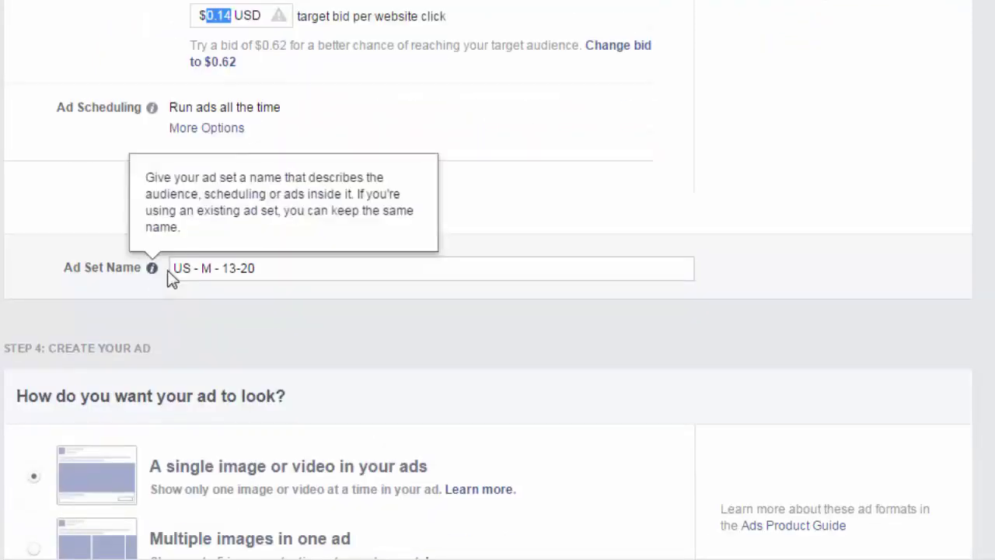
Add the word "Game" in front of the existing ad set name
click(175, 269)
drag(175, 269, 269, 270)
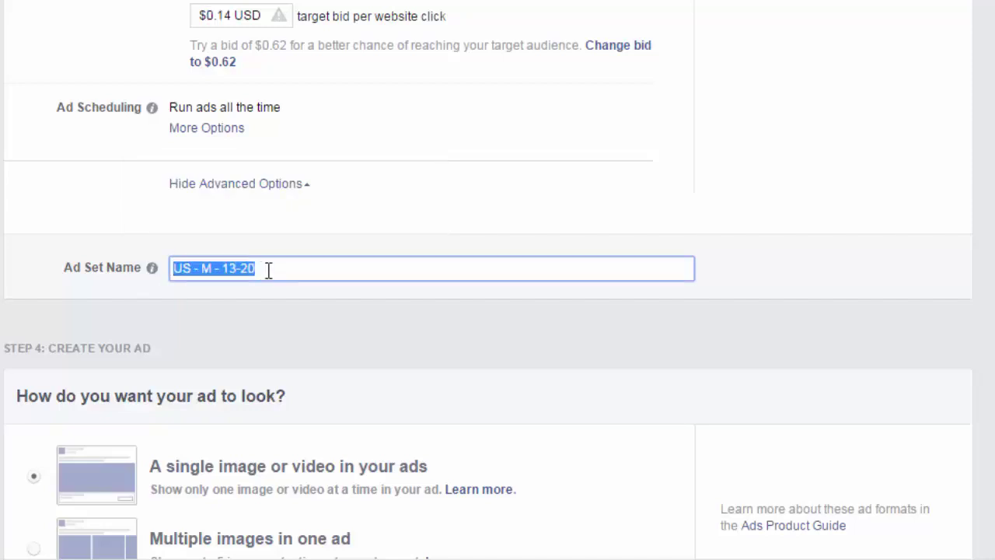
click(178, 266)
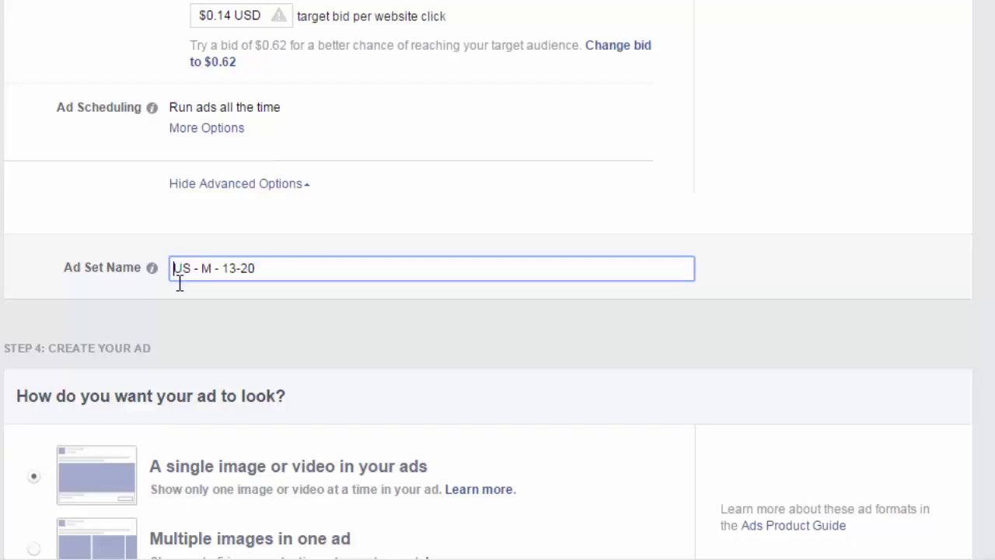
text(Game)
Append "(Ads1)" to the end of the ad set name so it reads "Game US - M - 13-20 (Ads1)"
key(Right)
key(Right)
key(Right)
key(Right)
key(Right)
key(Right)
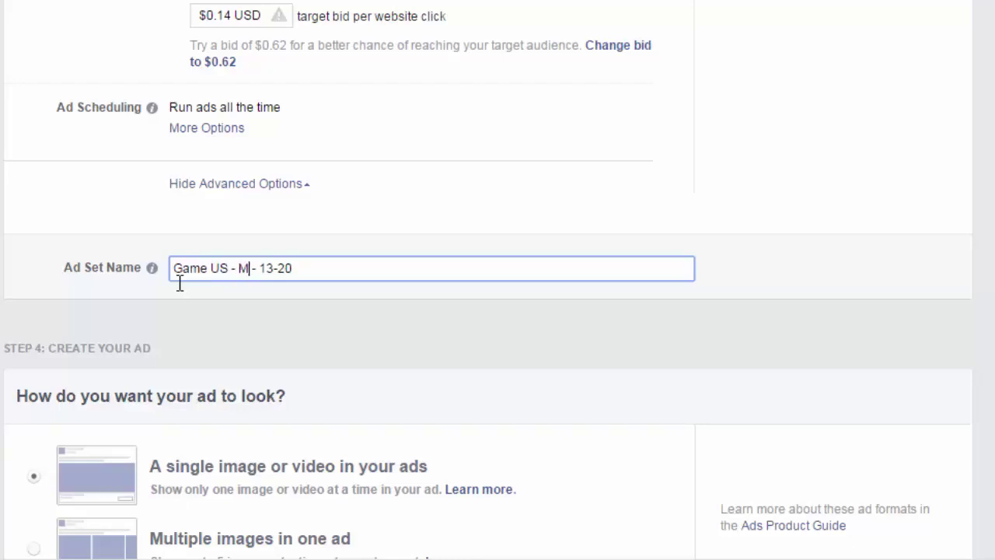
key(Right)
key(Right)
key(Right)
key(Right)
key(Right)
key(Right)
key(Right)
key(Right)
text((Ads1))
double_click(309, 268)
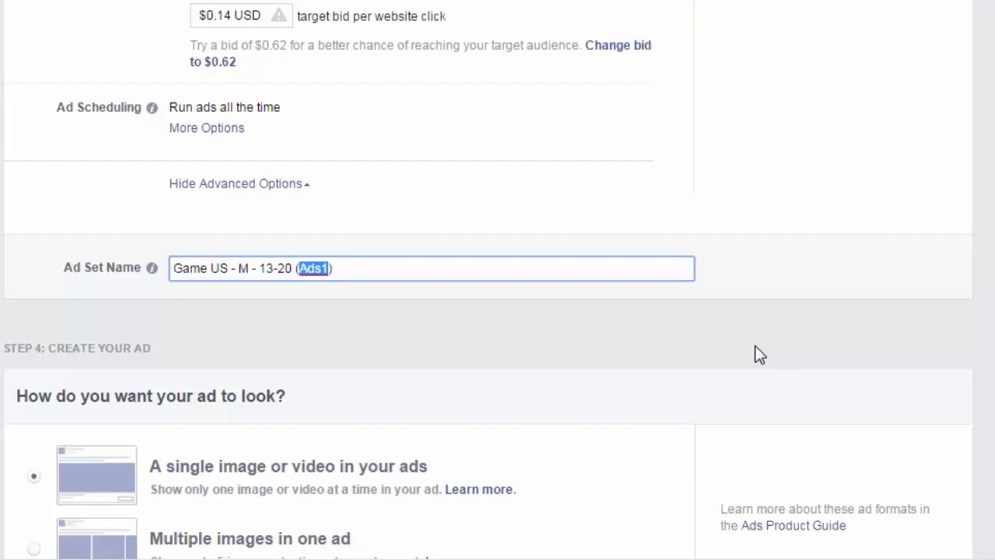
Review the ad's format, image, connected page, headline, text and placement previews through to the order section
scroll(379, 288, down, 5)
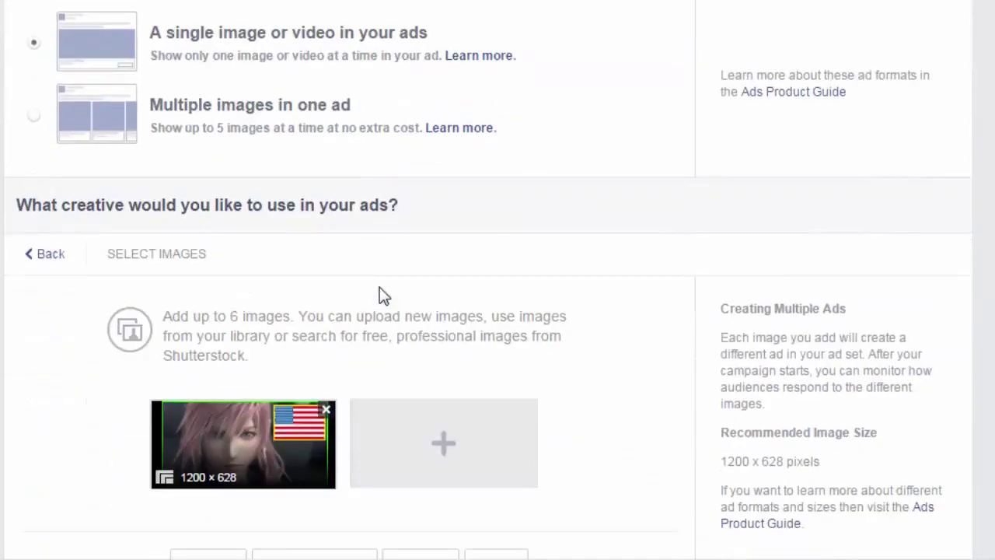
scroll(382, 296, up, 3)
scroll(424, 210, down, 6)
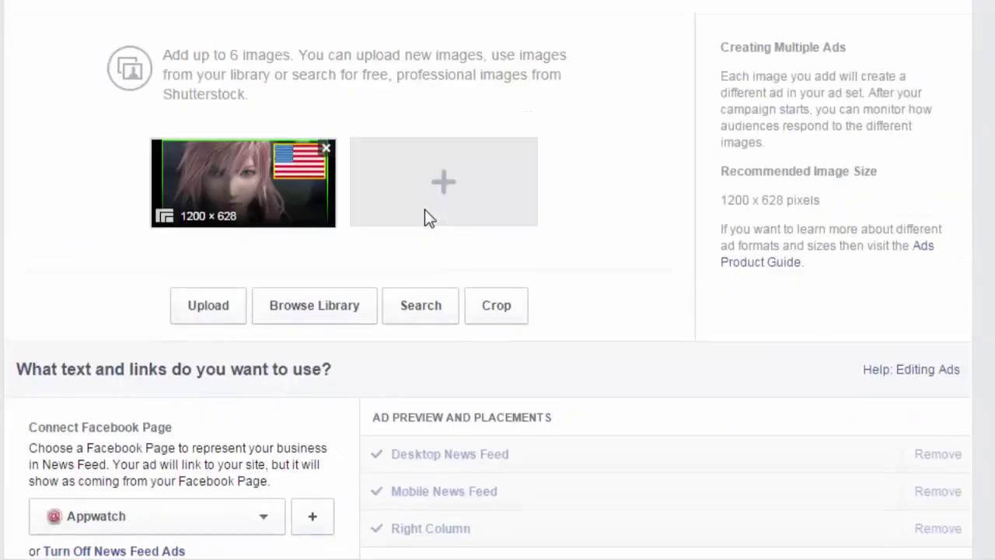
scroll(424, 210, down, 4)
scroll(425, 209, up, 2)
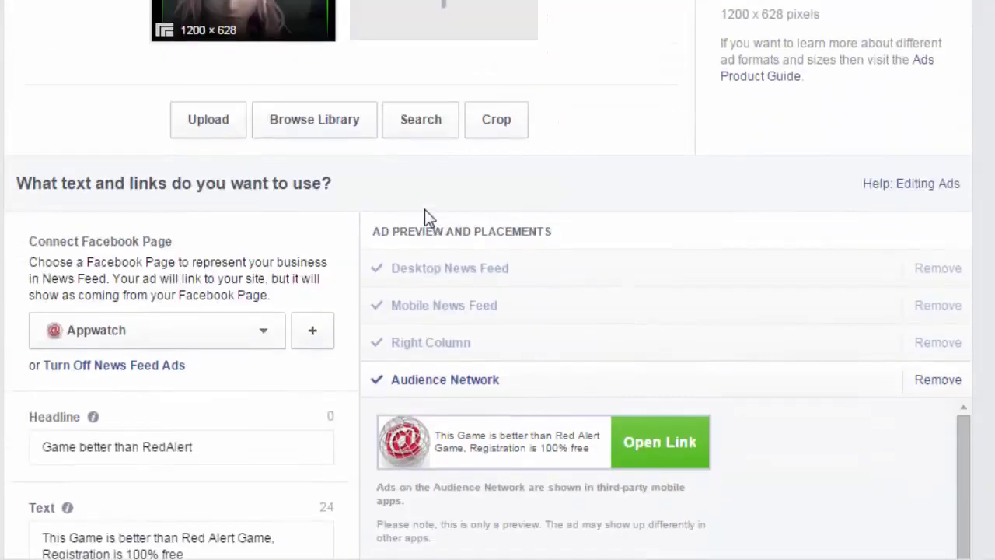
scroll(424, 209, down, 7)
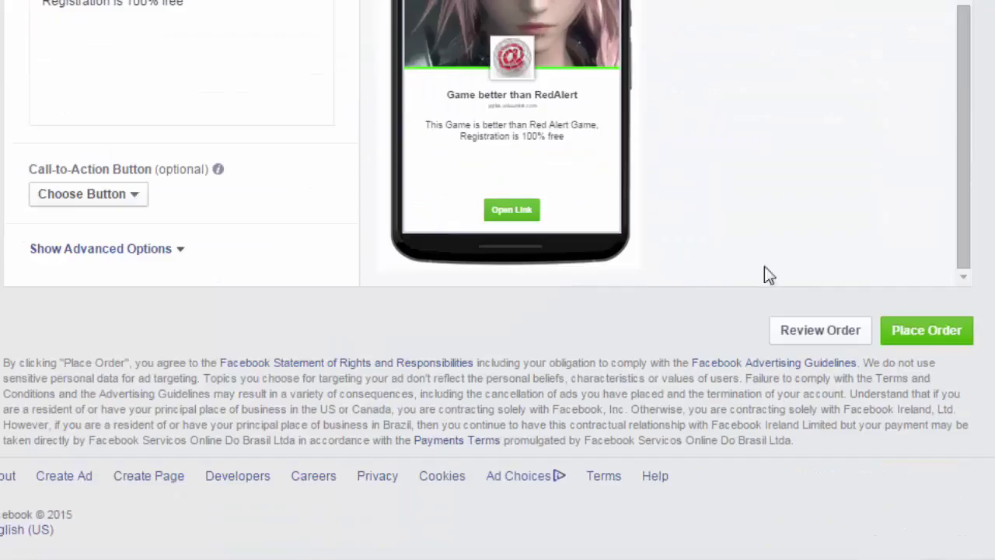